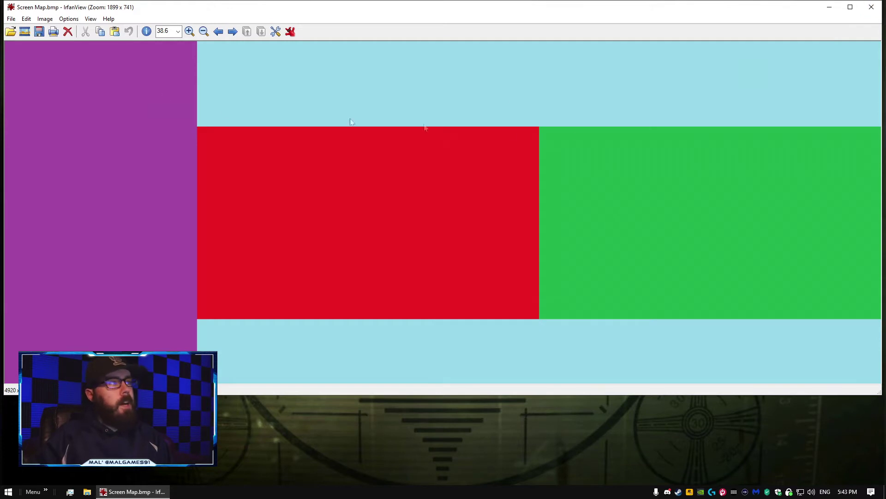
- Close the image viewer and switch the desktop background to a solid green colour in Personalize settings
{"action": "left_click", "coordinate": [871, 7]}
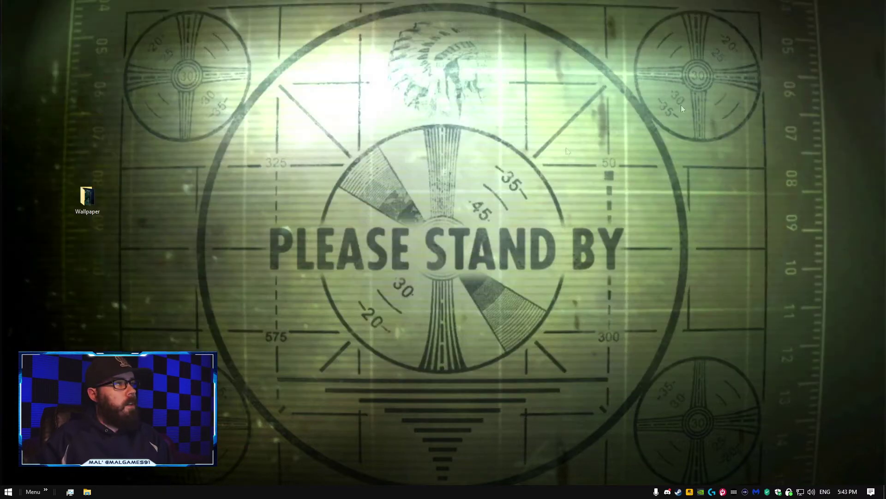
{"action": "right_click", "coordinate": [391, 157]}
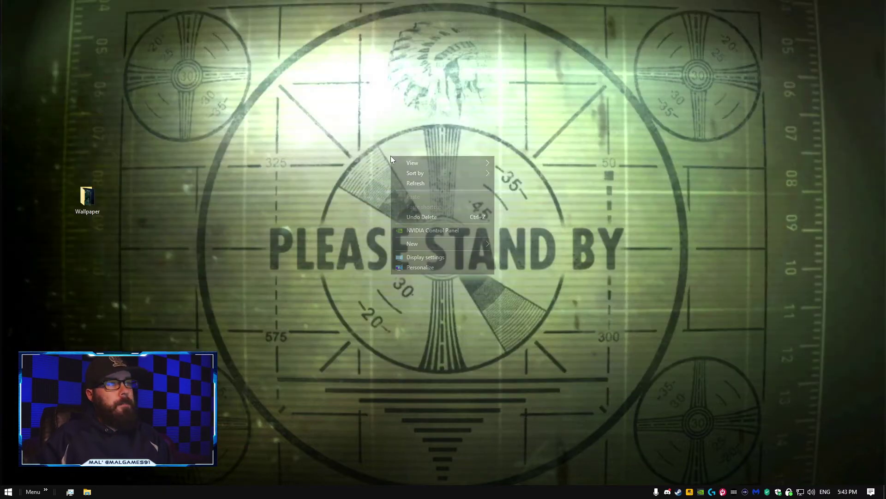
{"action": "left_click", "coordinate": [417, 267]}
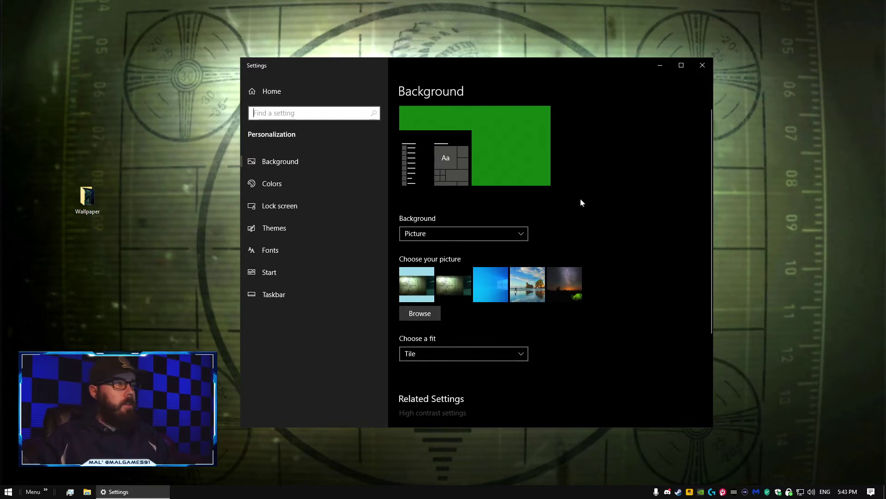
{"action": "left_click", "coordinate": [456, 234]}
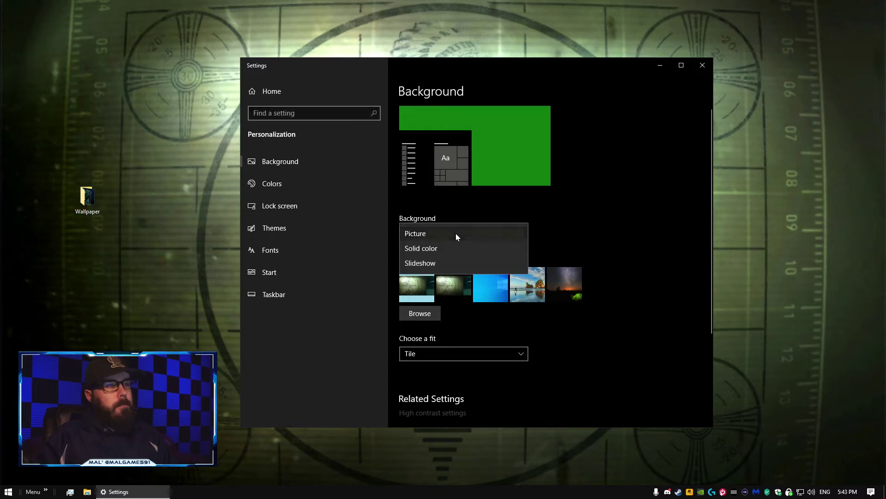
{"action": "left_click", "coordinate": [437, 249]}
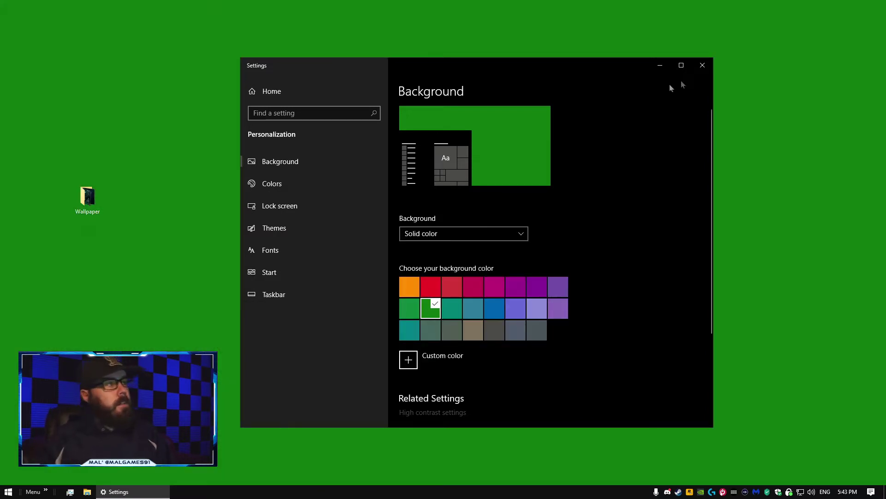
{"action": "left_click", "coordinate": [702, 66]}
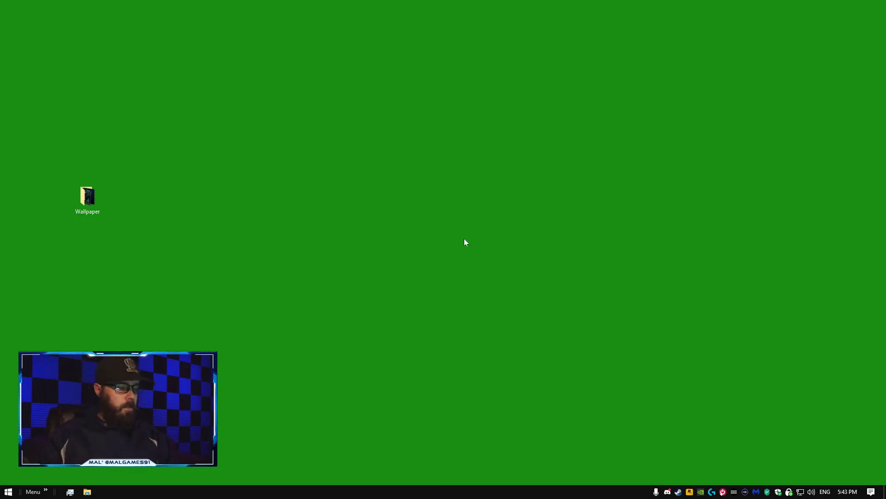
- Launch Paint, zoom the canvas out, and paste in the multi-monitor desktop screenshot
{"action": "key", "text": "super"}
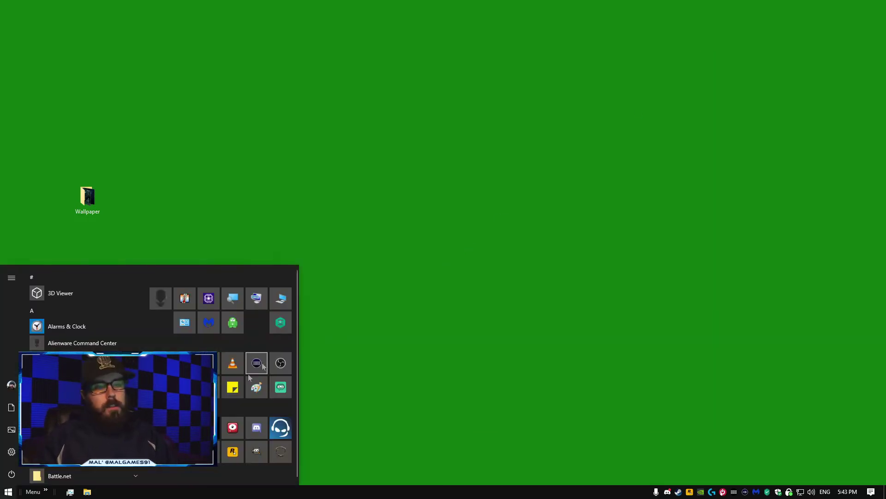
{"action": "left_click", "coordinate": [258, 363]}
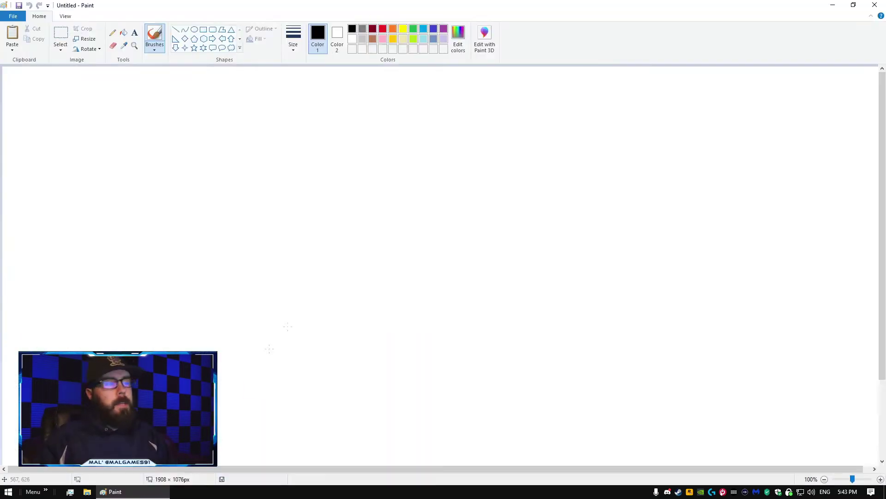
{"action": "left_click", "coordinate": [65, 16]}
{"action": "left_click", "coordinate": [31, 38]}
{"action": "left_click", "coordinate": [31, 38]}
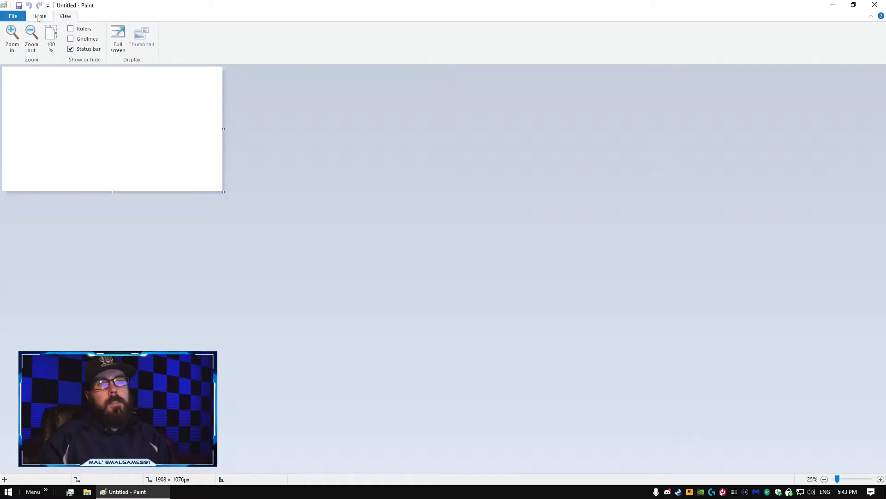
{"action": "left_click", "coordinate": [39, 16]}
{"action": "left_click", "coordinate": [56, 40]}
{"action": "right_click", "coordinate": [69, 91]}
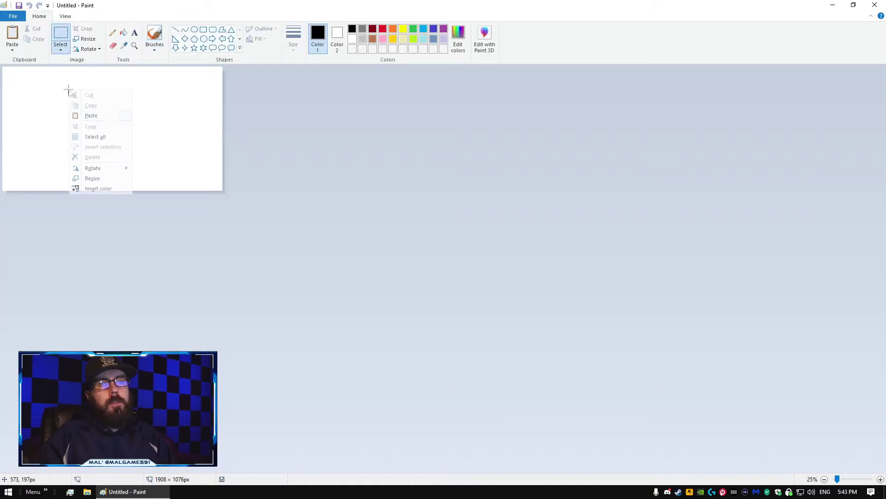
{"action": "left_click", "coordinate": [96, 115]}
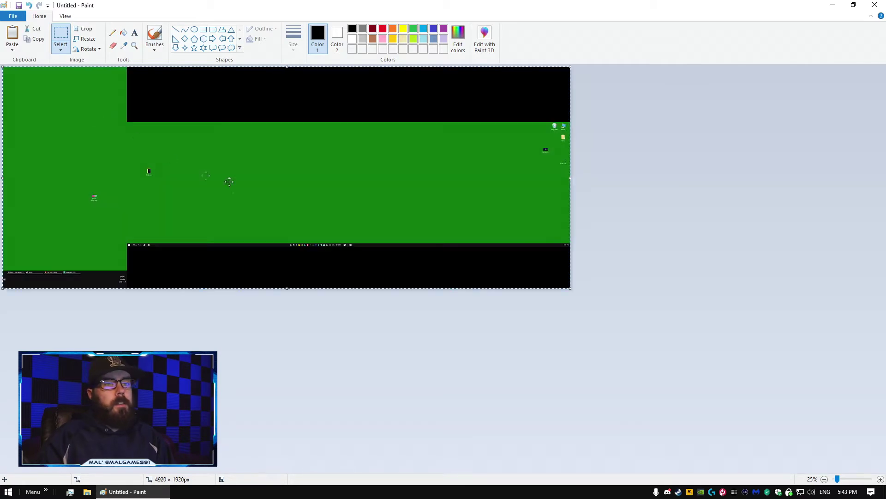
- Flood-fill the top and bottom black bands of the screenshot with red
{"action": "left_click", "coordinate": [123, 32]}
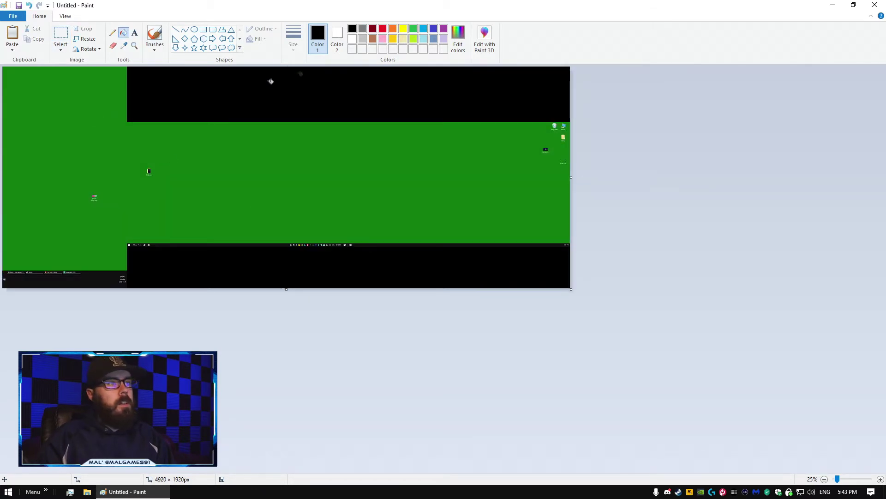
{"action": "left_click", "coordinate": [382, 29]}
{"action": "left_click", "coordinate": [289, 98]}
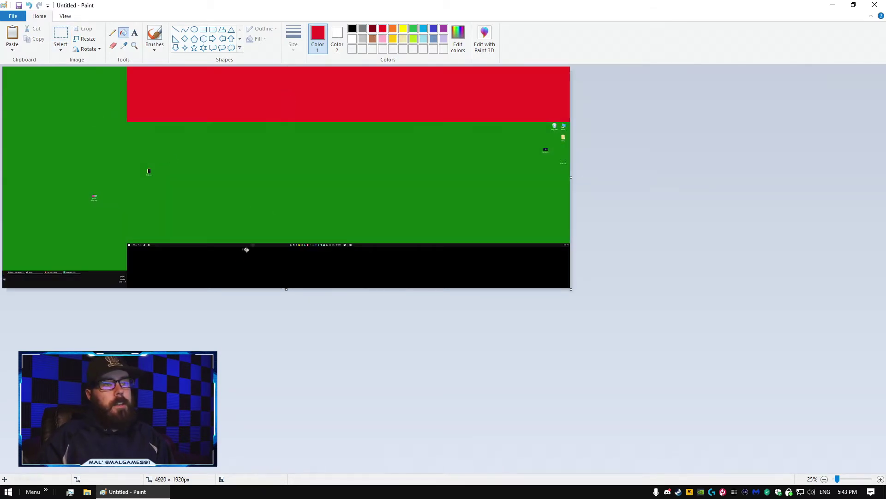
{"action": "left_click", "coordinate": [246, 249]}
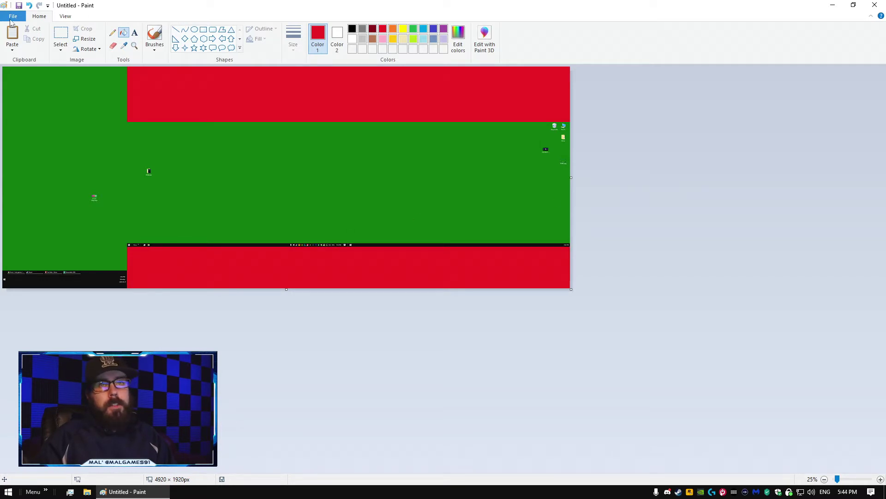
{"action": "left_click", "coordinate": [12, 19]}
{"action": "mouse_move", "coordinate": [33, 98]}
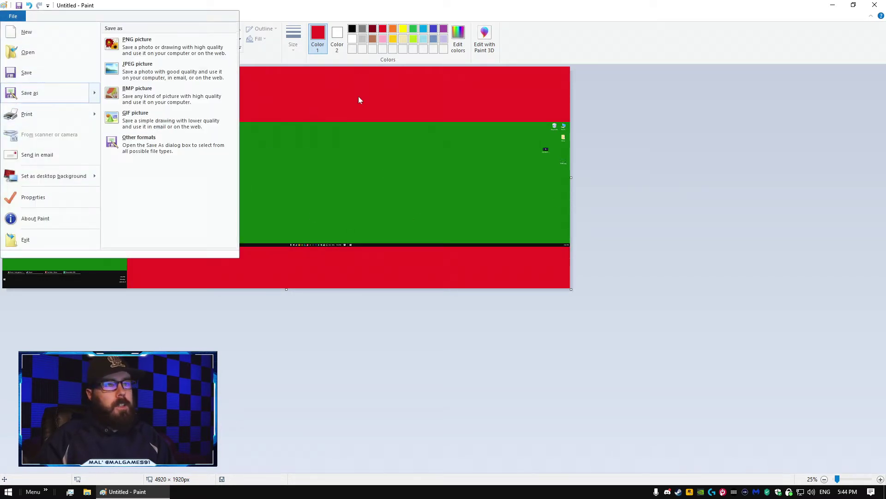
{"action": "left_click", "coordinate": [630, 128]}
- Sample the desktop green and fill the black taskbar strip with it
{"action": "left_click", "coordinate": [124, 47]}
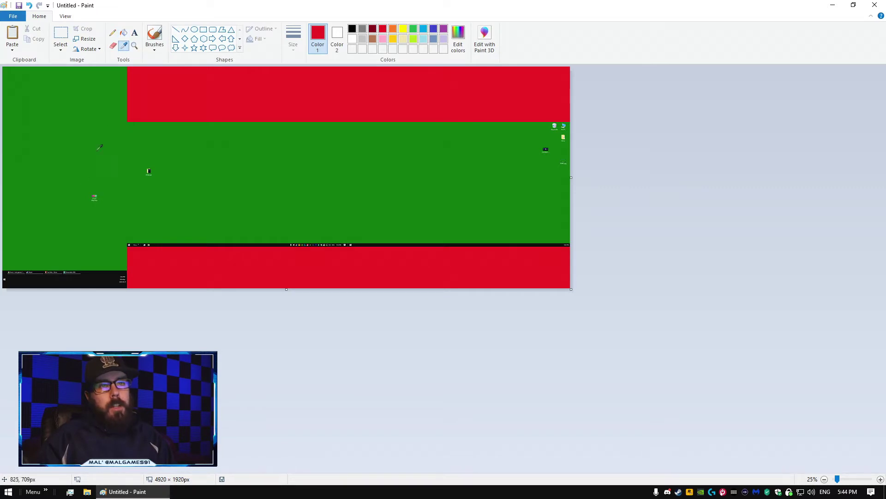
{"action": "left_click", "coordinate": [71, 162]}
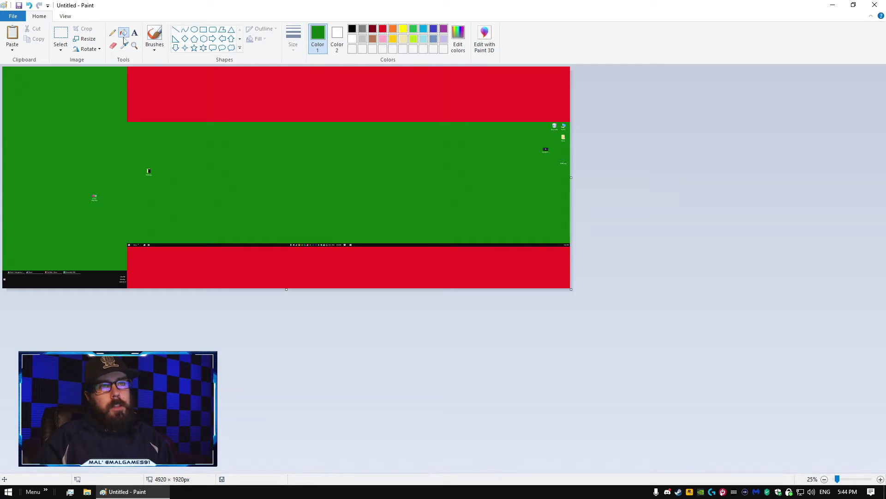
{"action": "left_click", "coordinate": [215, 242]}
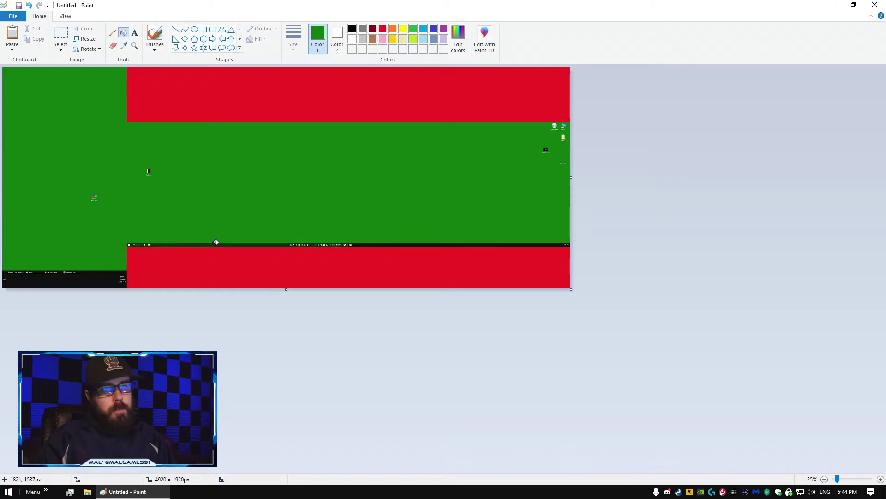
{"action": "left_click", "coordinate": [397, 242]}
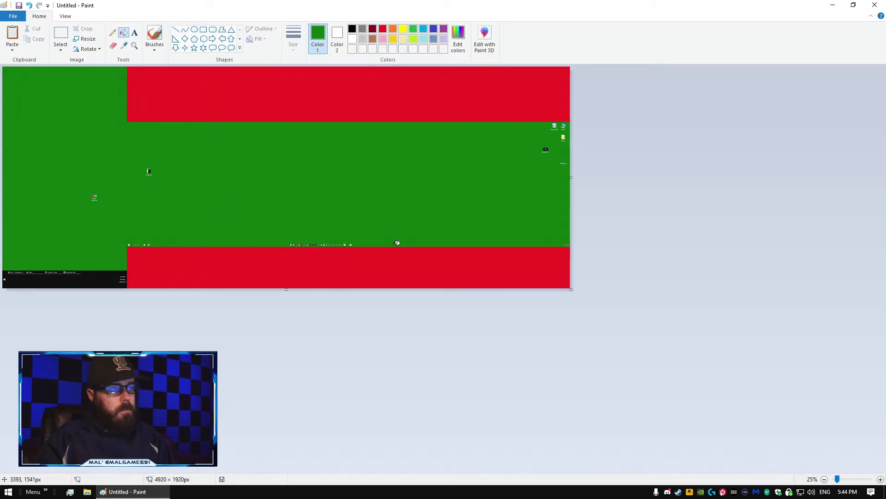
{"action": "left_click", "coordinate": [60, 37]}
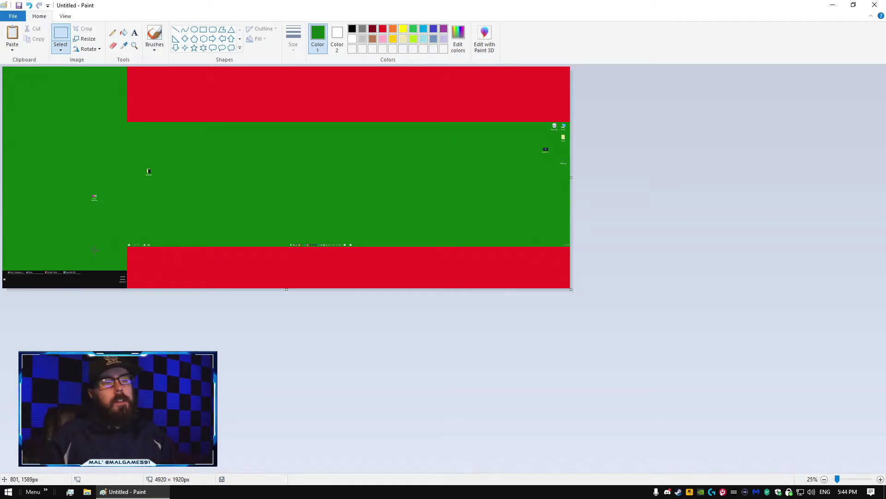
{"action": "left_click", "coordinate": [13, 17]}
- Save the image as a BMP named 'screen map.bmp' in the Wallpaper folder and close Paint
{"action": "mouse_move", "coordinate": [45, 99]}
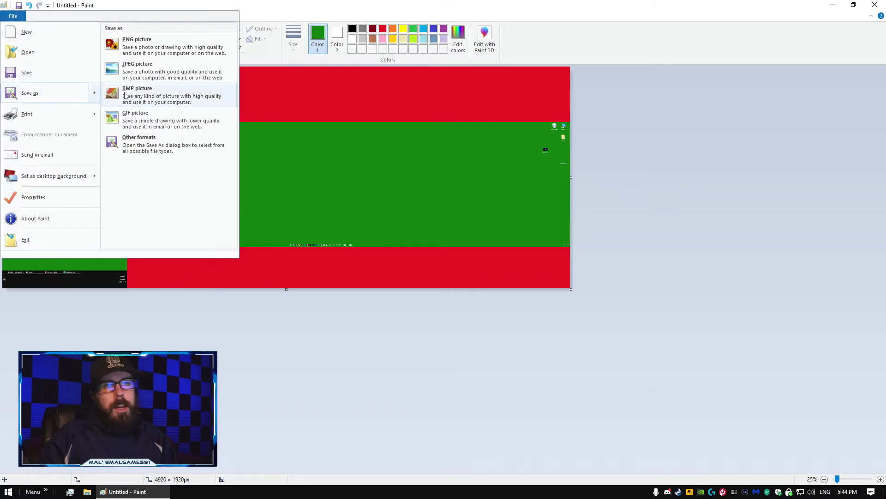
{"action": "left_click", "coordinate": [151, 97]}
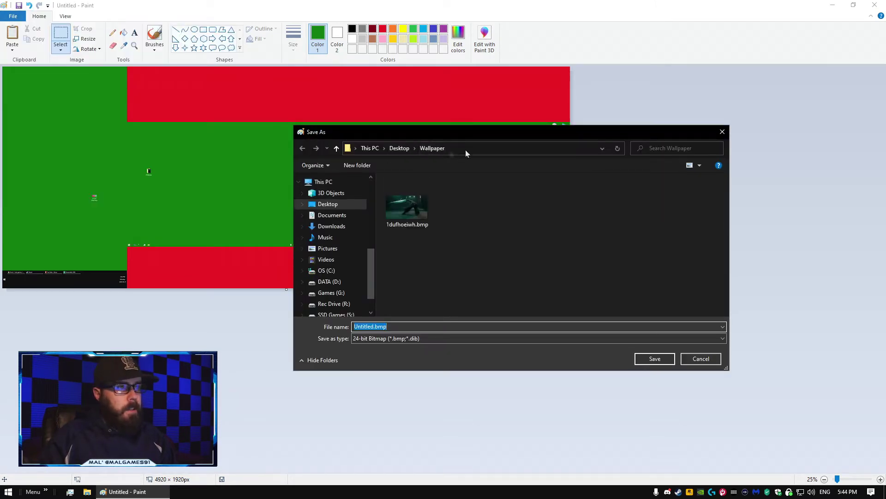
{"action": "left_click", "coordinate": [374, 327]}
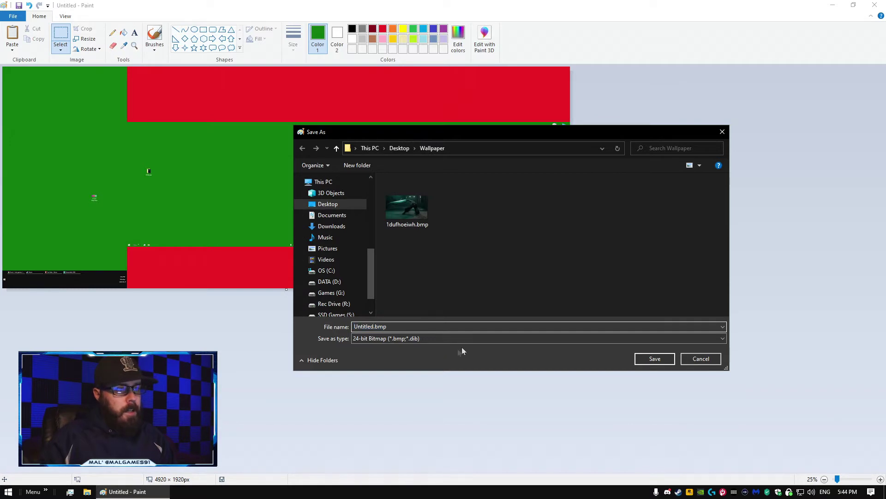
{"action": "key", "text": "BackSpace"}
{"action": "key", "text": "BackSpace"}
{"action": "key", "text": "BackSpace"}
{"action": "key", "text": "BackSpace"}
{"action": "key", "text": "BackSpace"}
{"action": "key", "text": "BackSpace"}
{"action": "key", "text": "BackSpace"}
{"action": "key", "text": "BackSpace"}
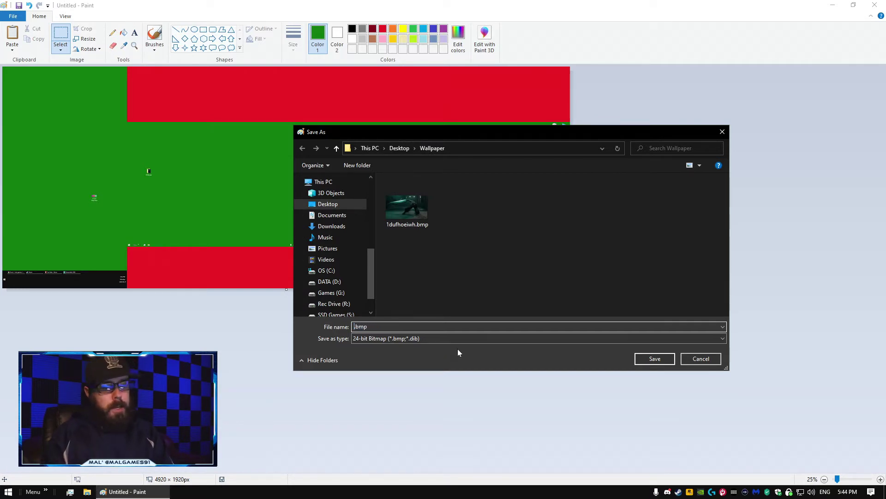
{"action": "type", "text": "screen map"}
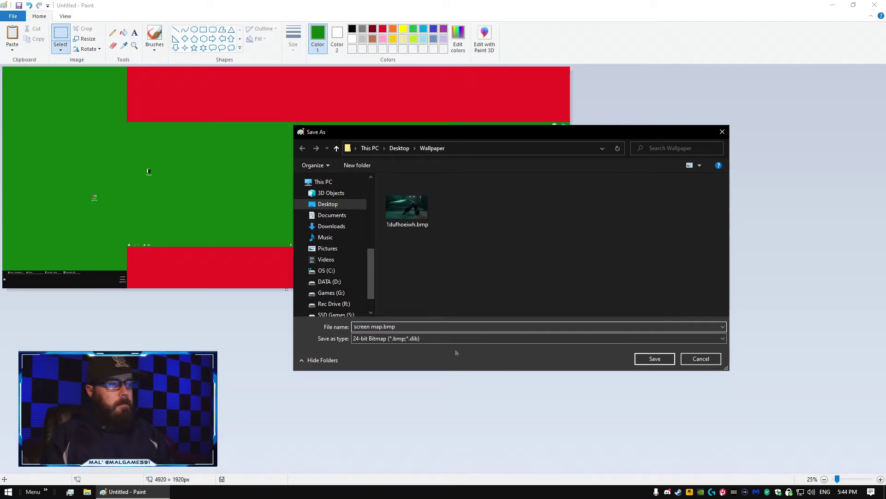
{"action": "left_click", "coordinate": [653, 359]}
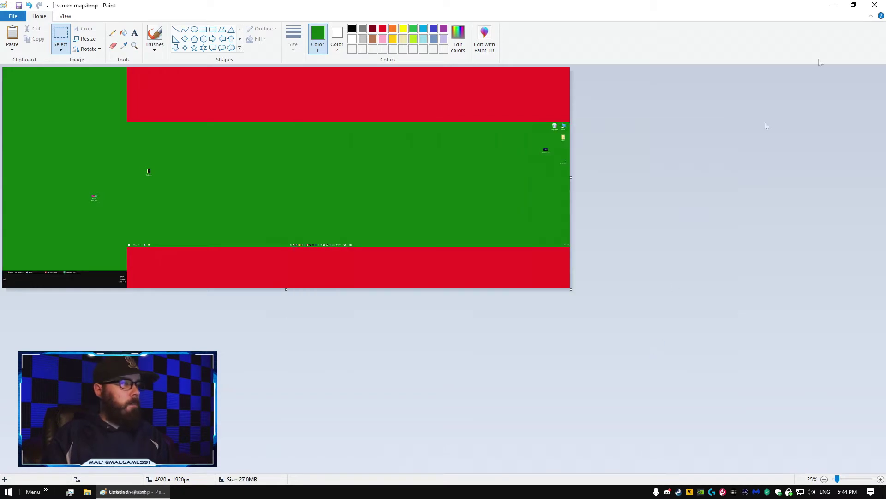
{"action": "left_click", "coordinate": [876, 5]}
- Set screen map.bmp from the Wallpaper folder as the desktop background and minimise the folder to view it
{"action": "double_click", "coordinate": [89, 197]}
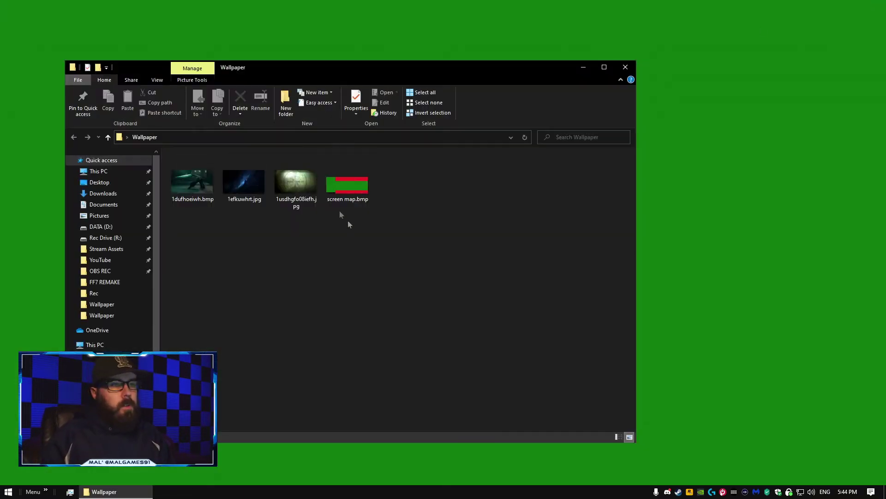
{"action": "right_click", "coordinate": [333, 194]}
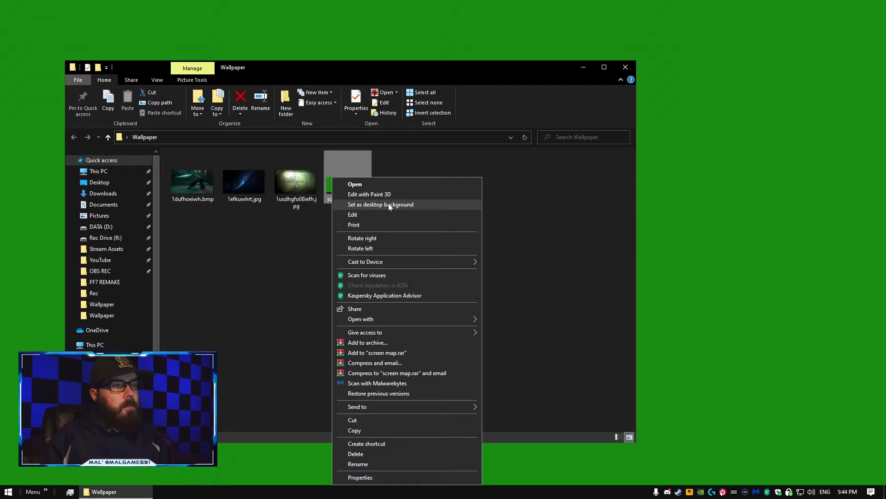
{"action": "left_click", "coordinate": [389, 204]}
{"action": "left_click", "coordinate": [580, 65]}
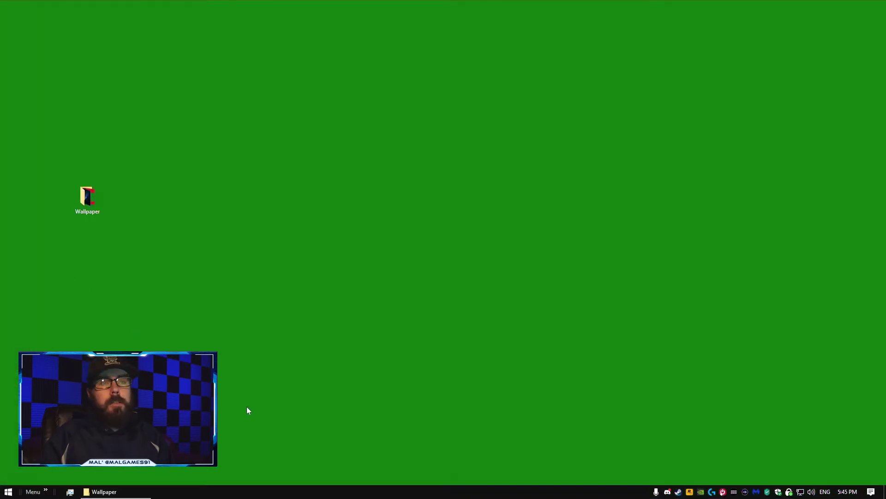
{"action": "left_click", "coordinate": [115, 490]}
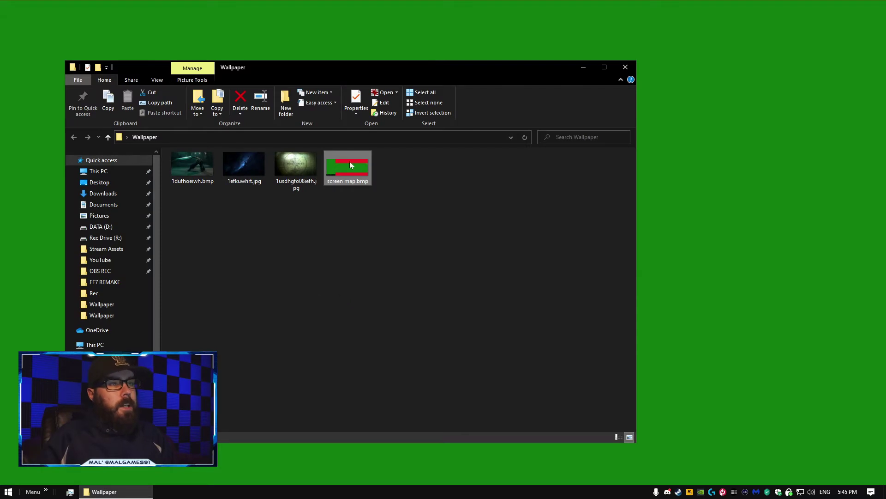
- Open screen map.bmp in Paint and zoom out, then back in, to inspect the layout
{"action": "right_click", "coordinate": [344, 174]}
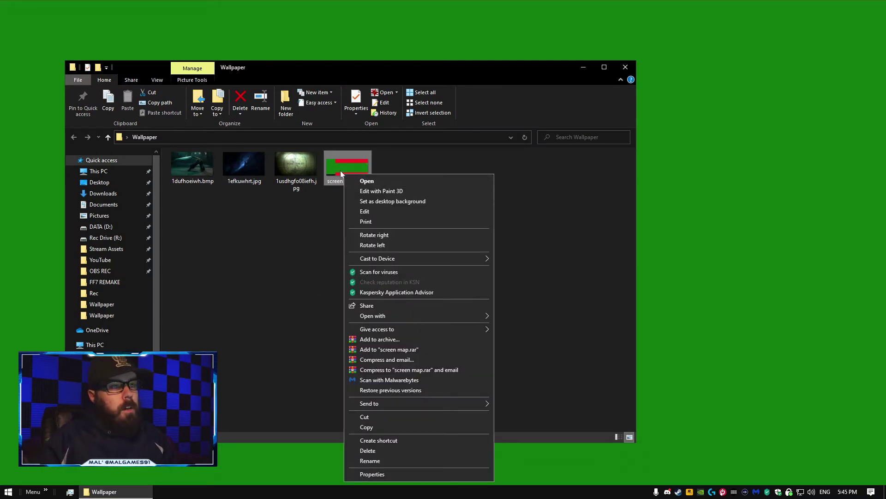
{"action": "left_click", "coordinate": [377, 213]}
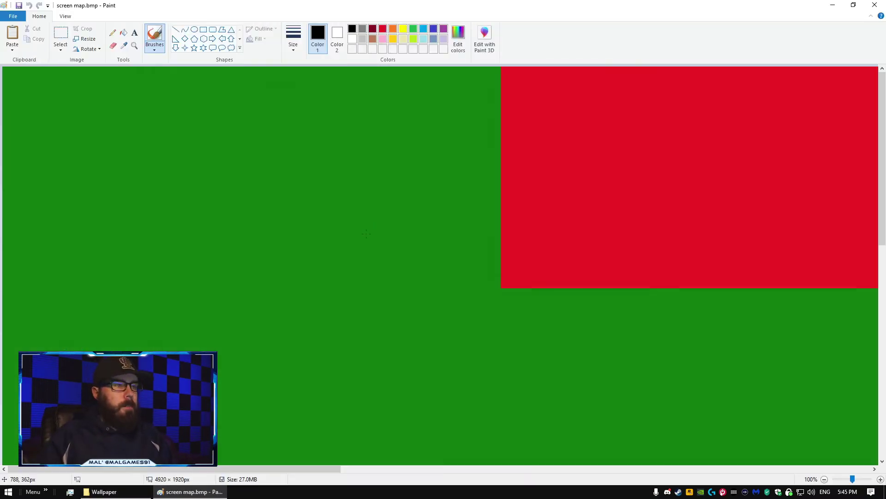
{"action": "left_click", "coordinate": [66, 16]}
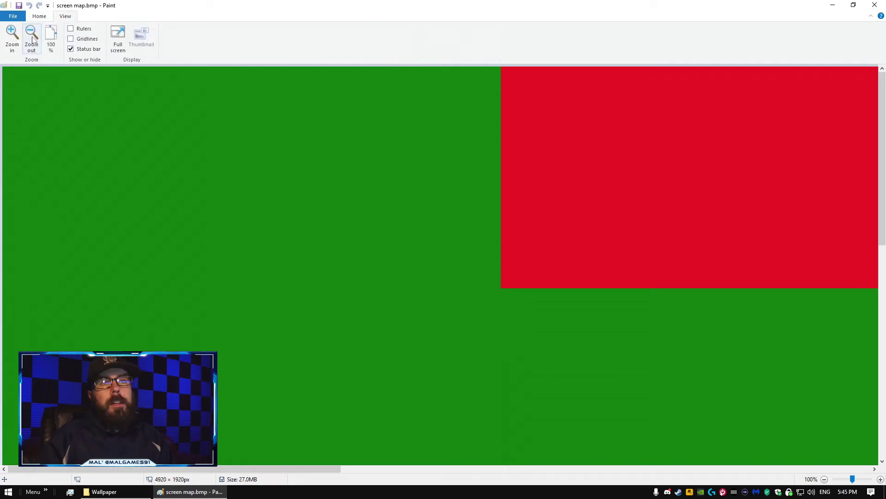
{"action": "left_click", "coordinate": [32, 37]}
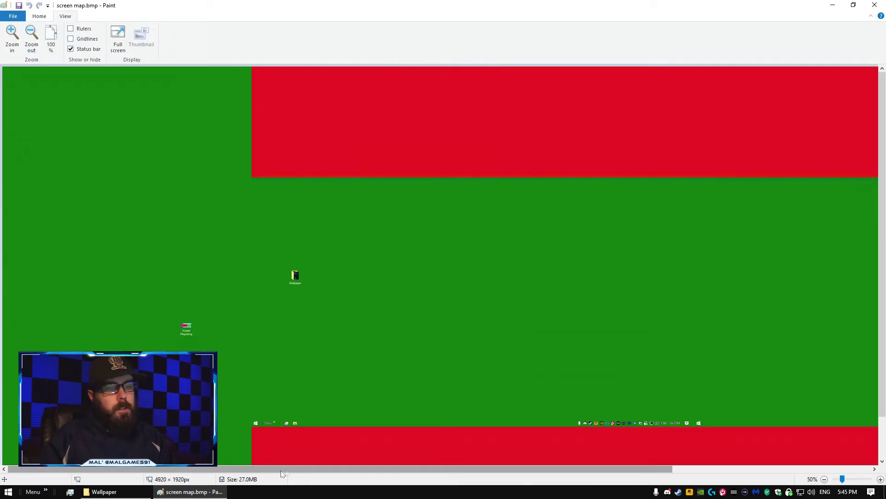
{"action": "left_click_drag", "start_coordinate": [299, 468], "coordinate": [656, 467]}
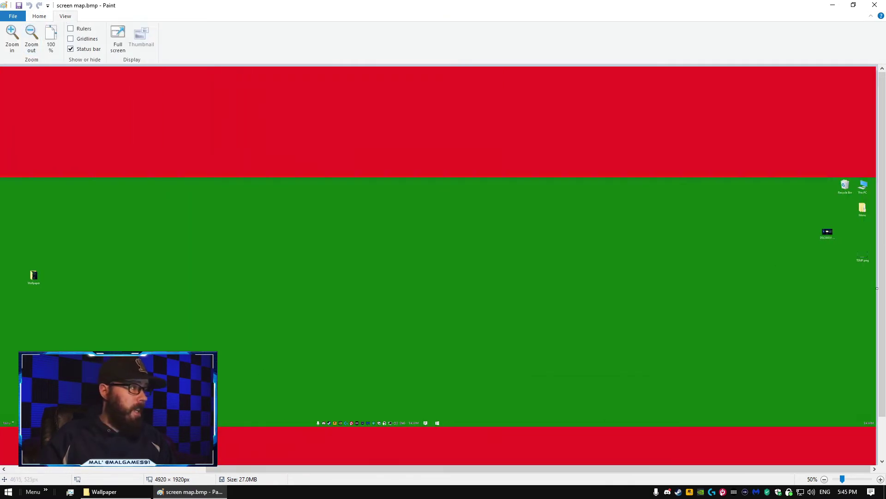
{"action": "left_click", "coordinate": [11, 37]}
{"action": "left_click", "coordinate": [11, 37]}
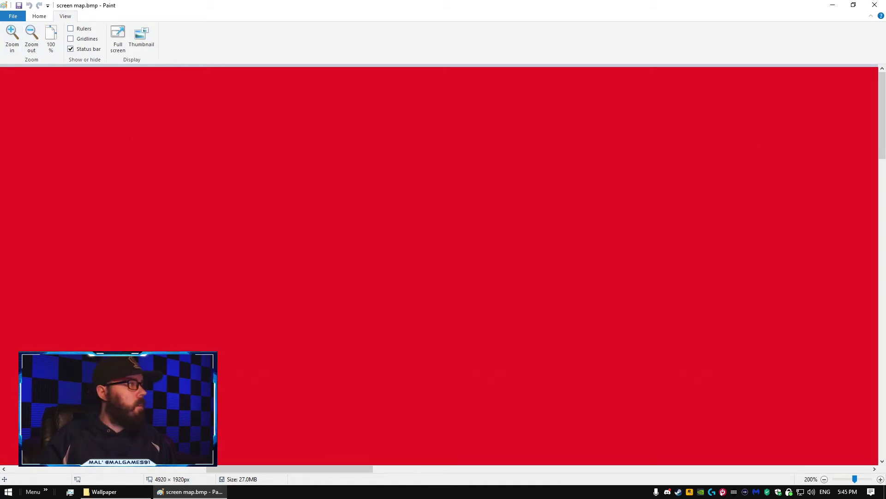
- Scroll over the green screen areas, then return to the Wallpaper folder and select 1dufhoeiwh.bmp
{"action": "scroll", "coordinate": [759, 293], "scroll_direction": "down", "scroll_amount": 5}
{"action": "left_click_drag", "start_coordinate": [290, 468], "coordinate": [787, 468]}
{"action": "scroll", "coordinate": [837, 442], "scroll_direction": "down", "scroll_amount": 2}
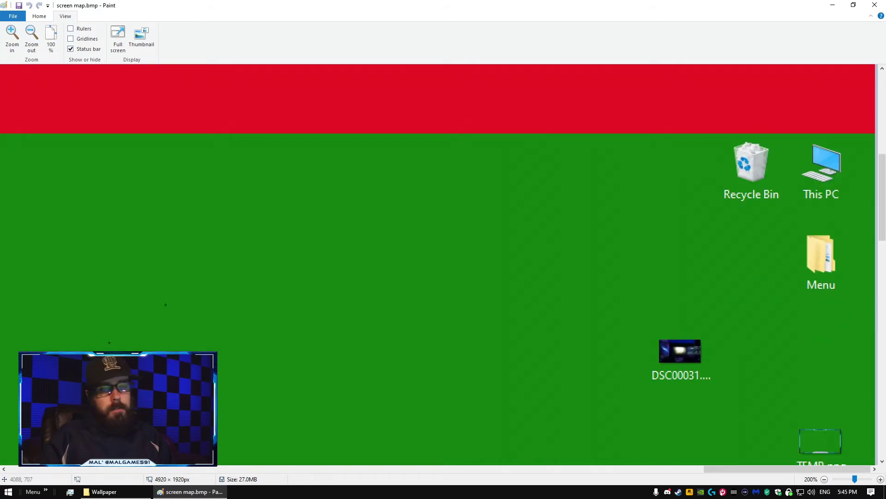
{"action": "left_click", "coordinate": [123, 492]}
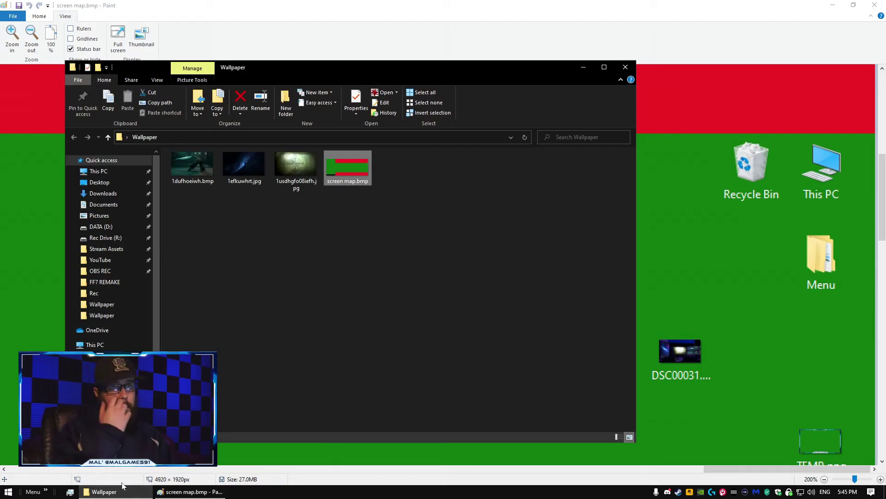
{"action": "left_click", "coordinate": [187, 170]}
- Open the 1dufhoeiwh.bmp sword image in Paint, select all of it to copy, and close it
{"action": "right_click", "coordinate": [188, 169]}
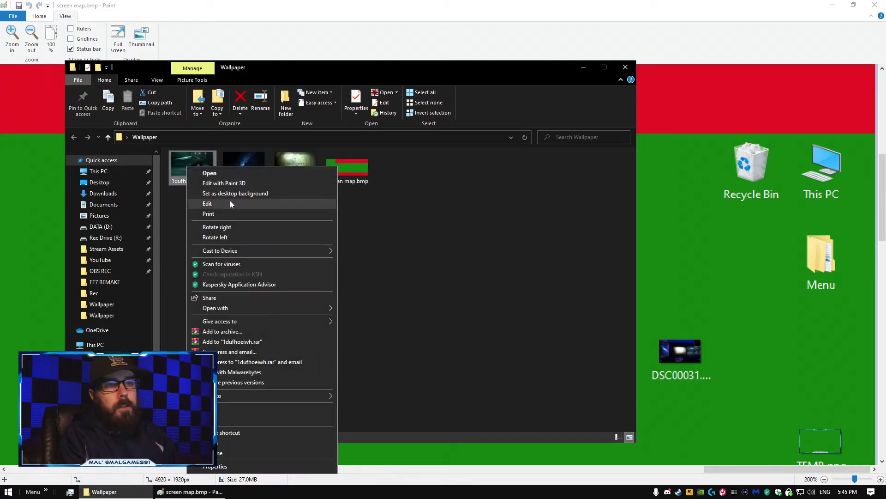
{"action": "left_click", "coordinate": [230, 205]}
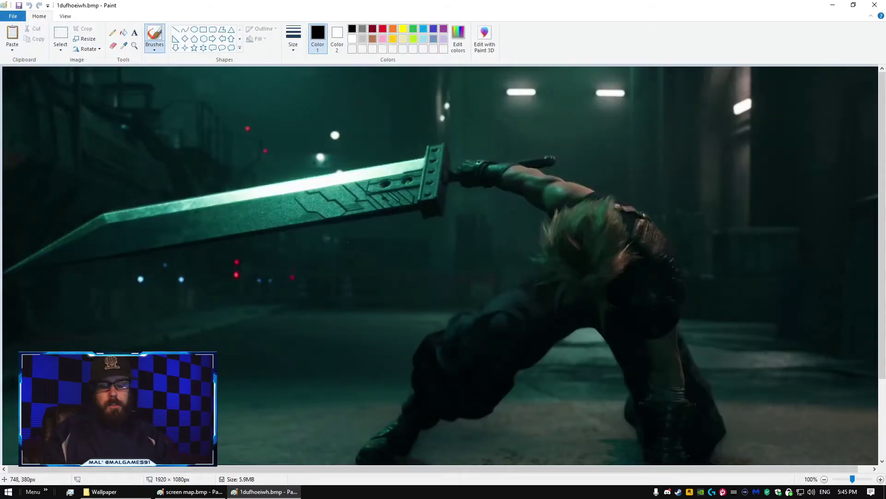
{"action": "key", "text": "ctrl+a"}
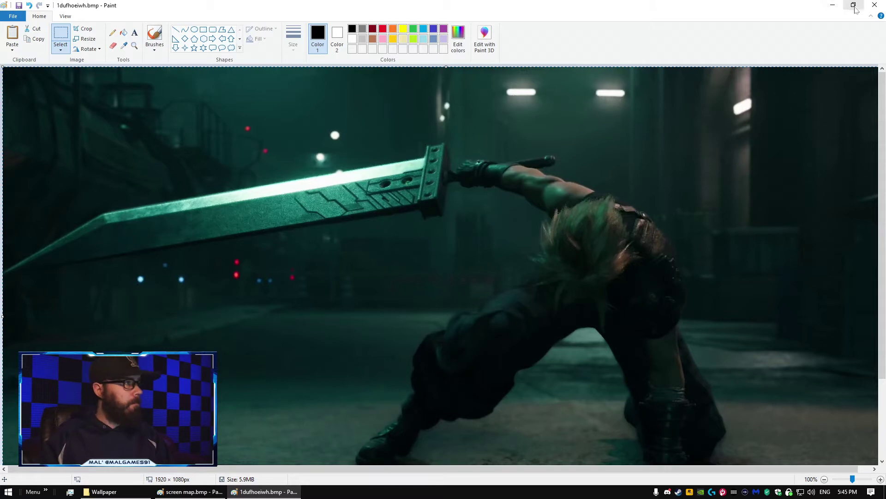
{"action": "left_click", "coordinate": [875, 4]}
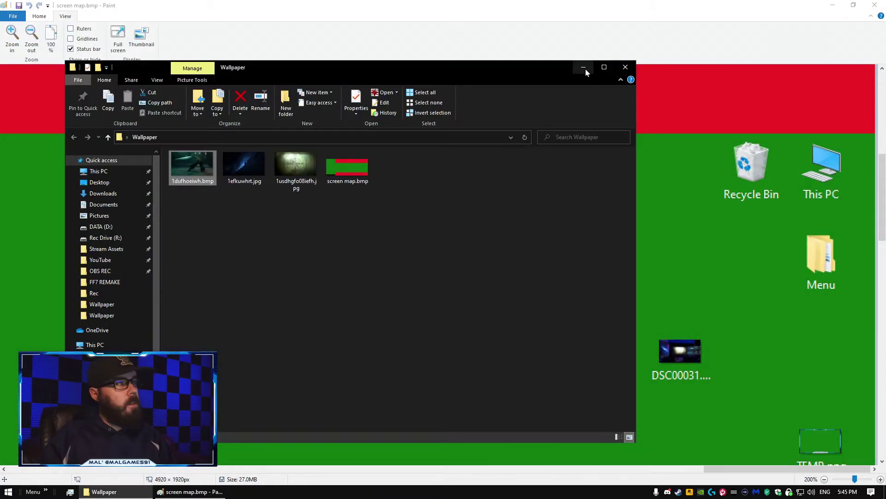
- In screen map.bmp, draw a rectangular selection on the right screen area to paste into
{"action": "left_click", "coordinate": [583, 68]}
{"action": "left_click", "coordinate": [41, 16]}
{"action": "left_click", "coordinate": [61, 35]}
{"action": "left_click_drag", "start_coordinate": [282, 118], "coordinate": [370, 177]}
{"action": "right_click", "coordinate": [370, 177]}
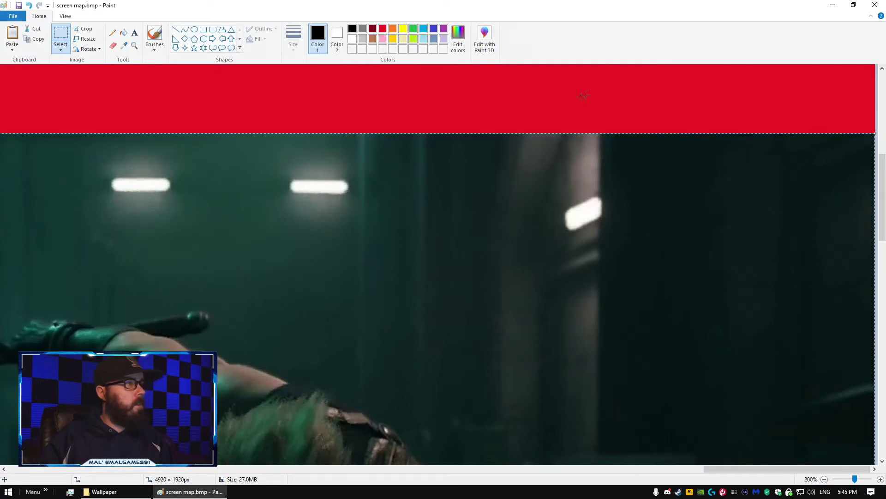
- Deselect the pasted sword image and scroll around to check its edges against the green and red
{"action": "left_click", "coordinate": [430, 92]}
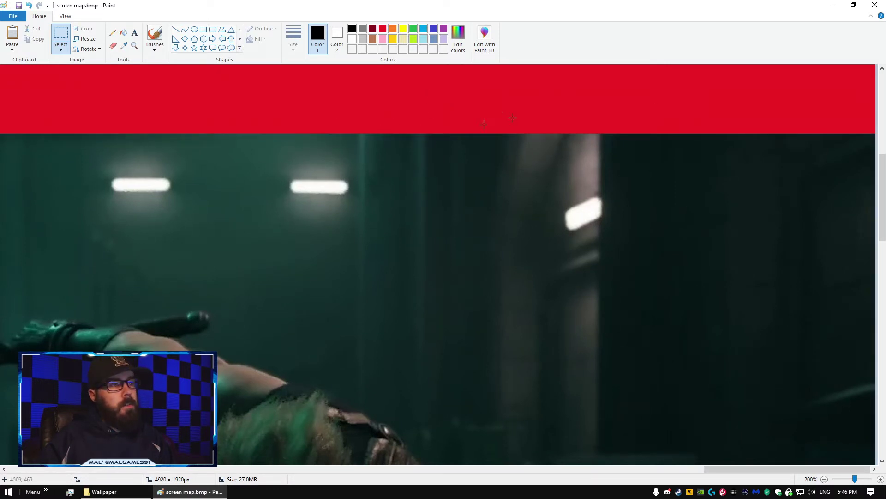
{"action": "scroll", "coordinate": [512, 117], "scroll_direction": "down", "scroll_amount": 10}
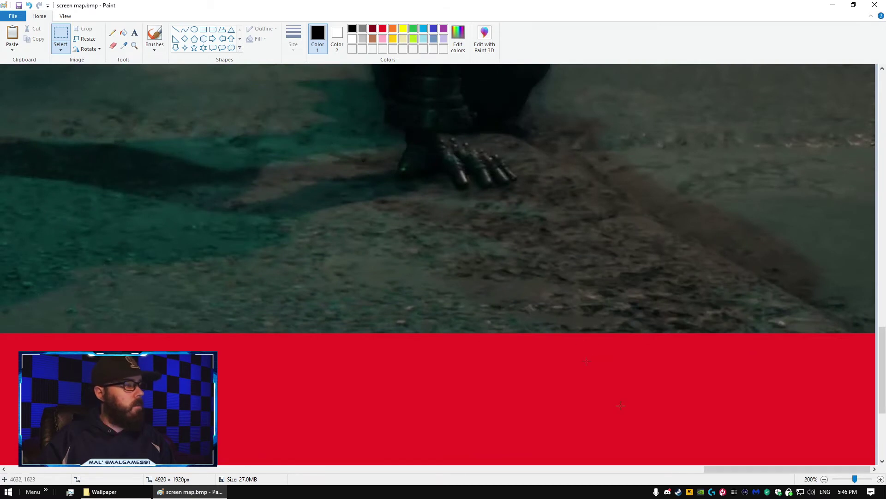
{"action": "left_click_drag", "start_coordinate": [743, 477], "coordinate": [460, 456]}
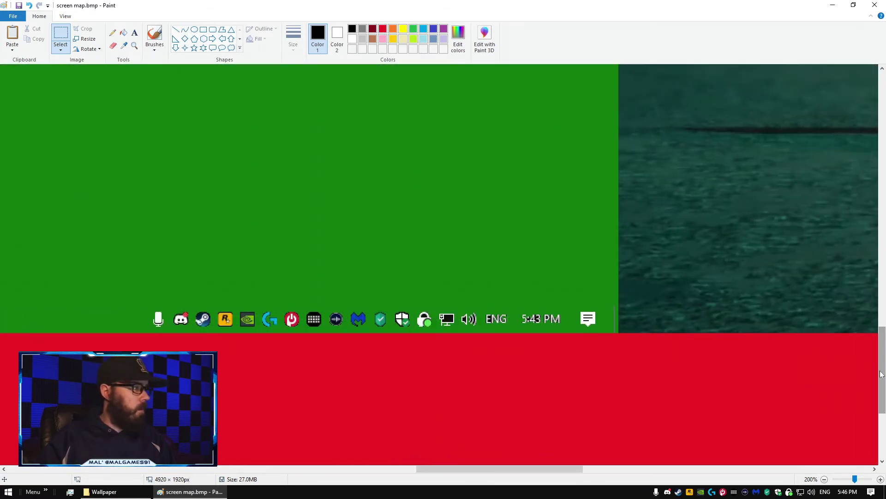
{"action": "scroll", "coordinate": [863, 323], "scroll_direction": "up", "scroll_amount": 10}
{"action": "scroll", "coordinate": [844, 192], "scroll_direction": "up", "scroll_amount": 3}
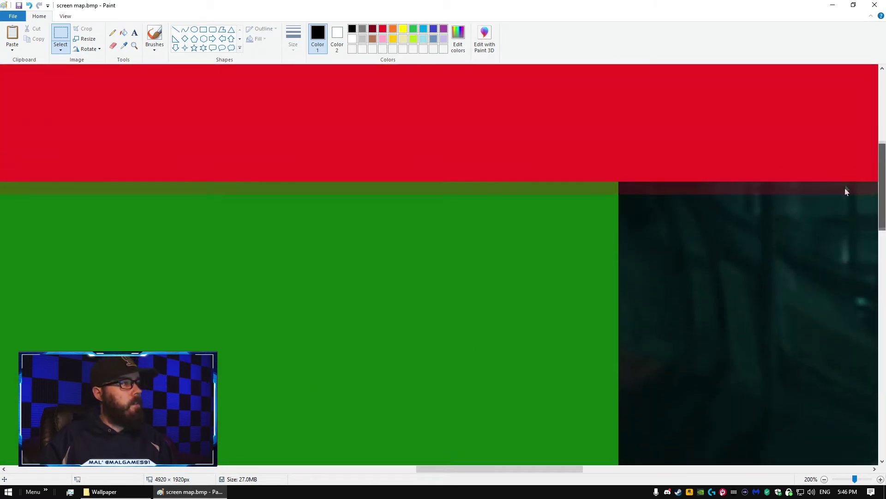
{"action": "scroll", "coordinate": [845, 192], "scroll_direction": "down", "scroll_amount": 1}
{"action": "left_click_drag", "start_coordinate": [541, 469], "coordinate": [511, 471]}
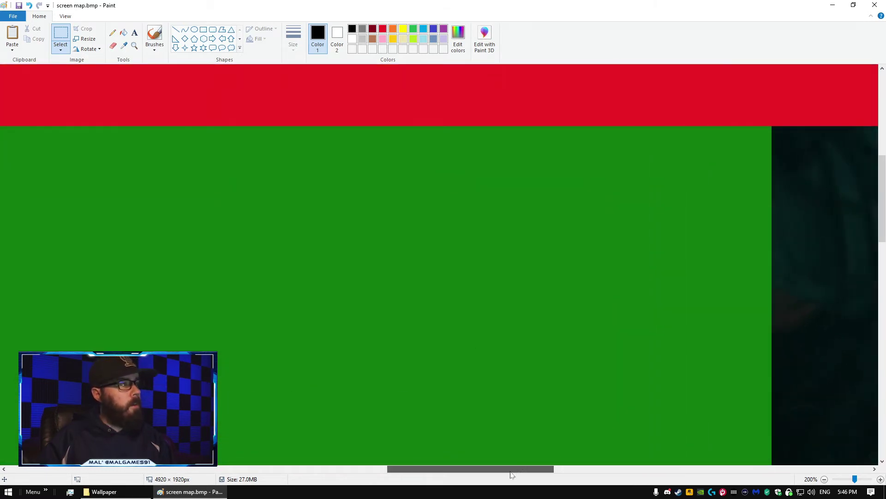
- Open 1usdhgfo08iefh.jpg from the Wallpaper folder and copy the whole test-pattern image
{"action": "left_click", "coordinate": [114, 492]}
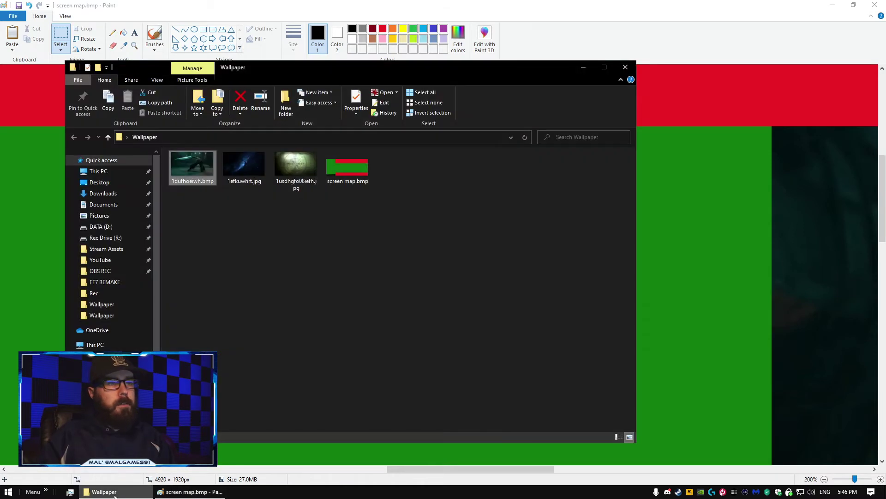
{"action": "left_click", "coordinate": [297, 163]}
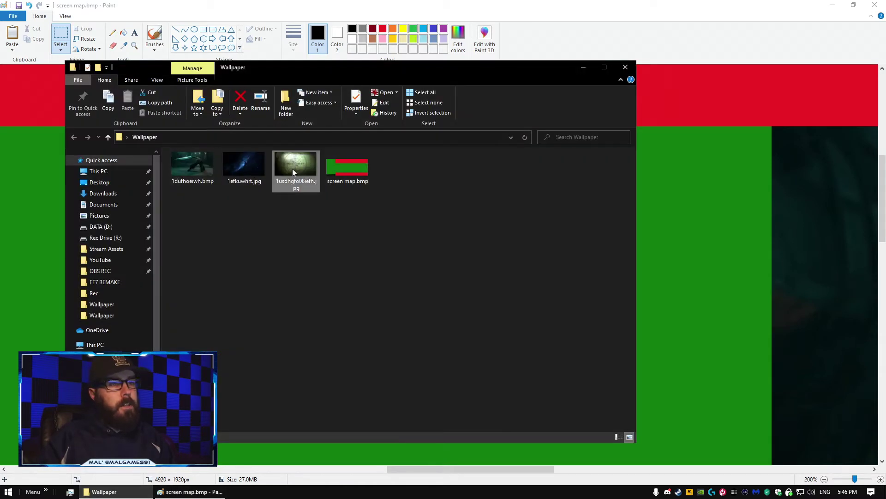
{"action": "right_click", "coordinate": [292, 170]}
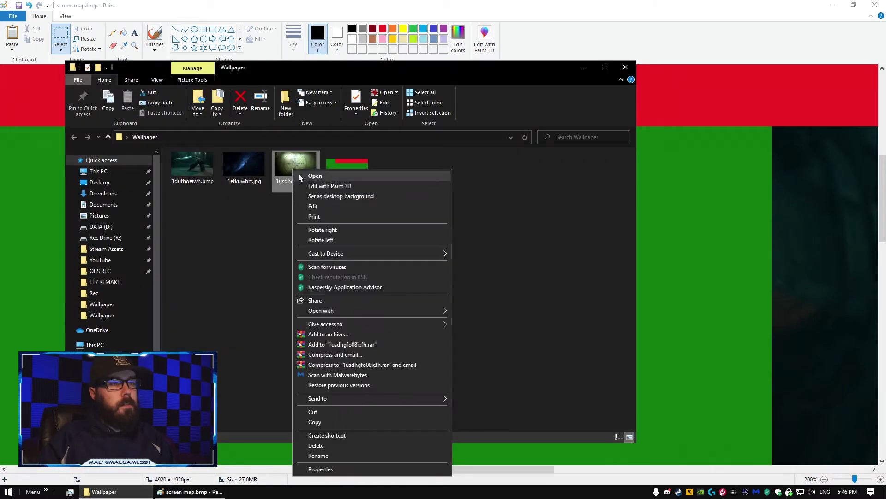
{"action": "left_click", "coordinate": [337, 206]}
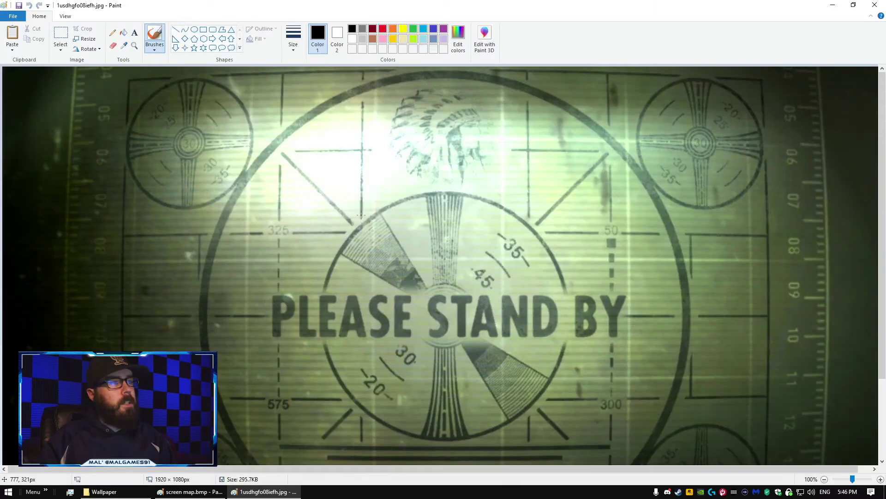
{"action": "key", "text": "ctrl+a"}
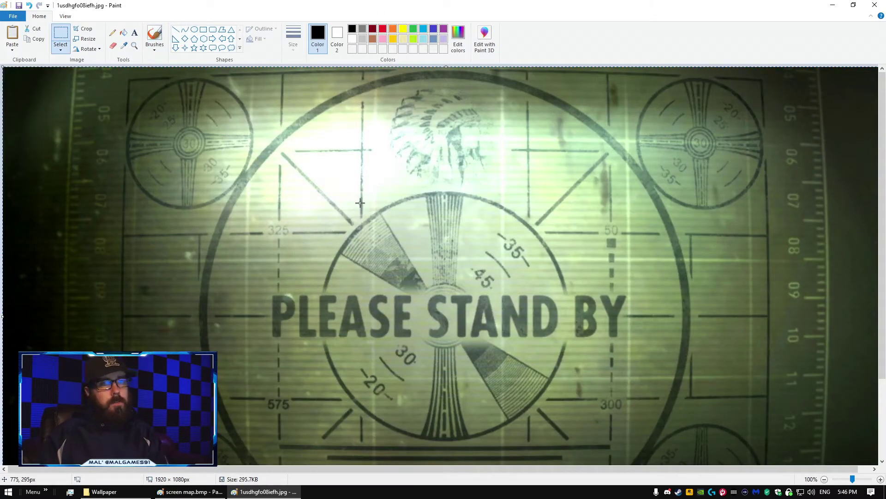
{"action": "left_click", "coordinate": [875, 5]}
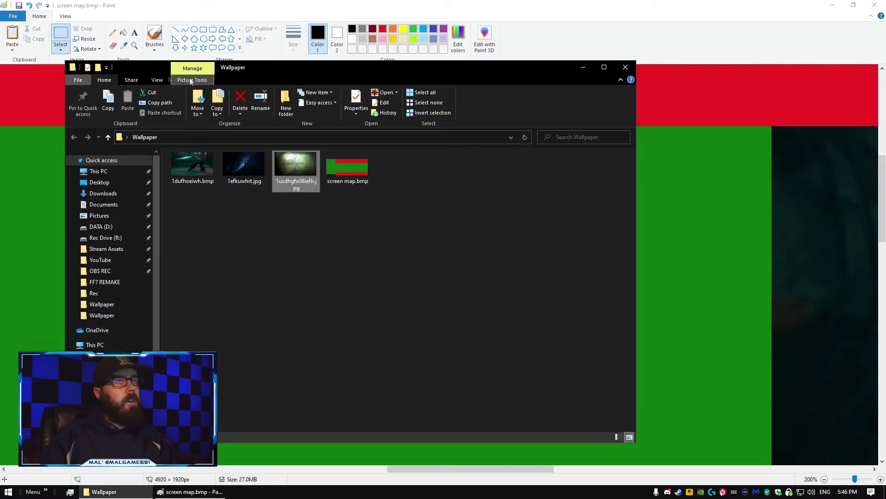
- Paste the test pattern into screen map.bmp and position it over the green area beside the sword
{"action": "left_click", "coordinate": [583, 67]}
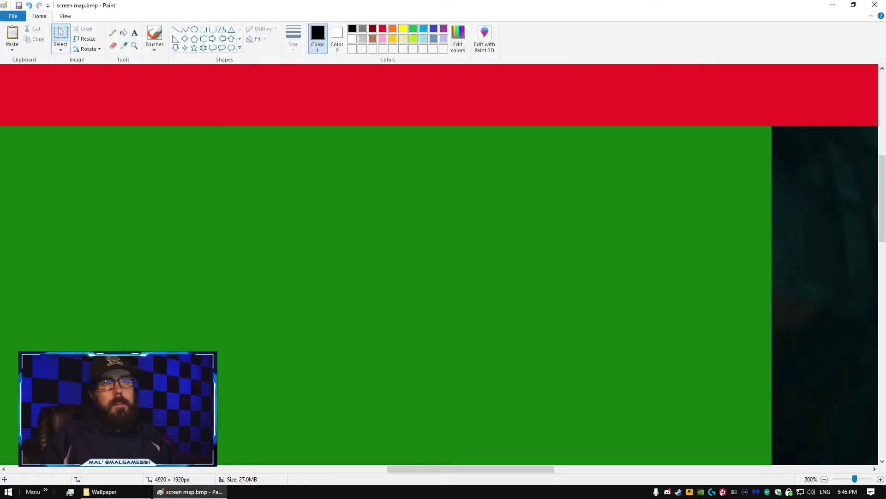
{"action": "left_click_drag", "start_coordinate": [169, 171], "coordinate": [382, 249]}
{"action": "right_click", "coordinate": [383, 249]}
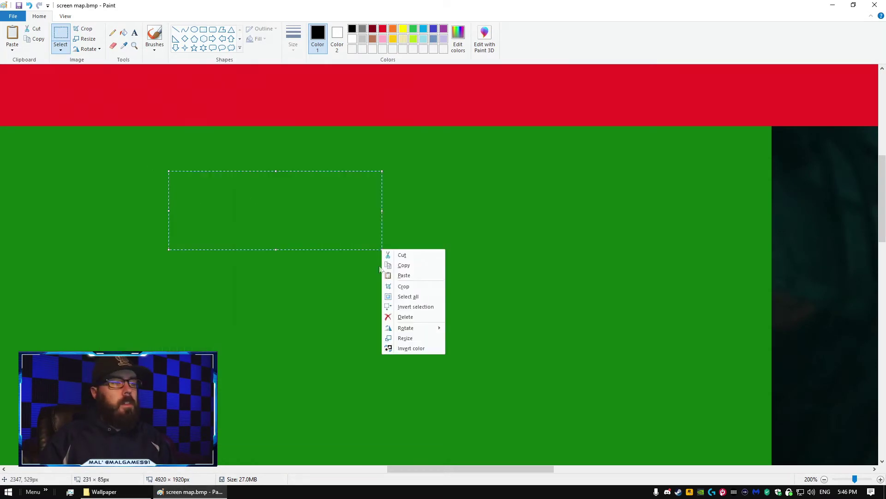
{"action": "left_click", "coordinate": [404, 275]}
{"action": "left_click_drag", "start_coordinate": [702, 192], "coordinate": [333, 225]}
{"action": "left_click_drag", "start_coordinate": [659, 223], "coordinate": [672, 204]}
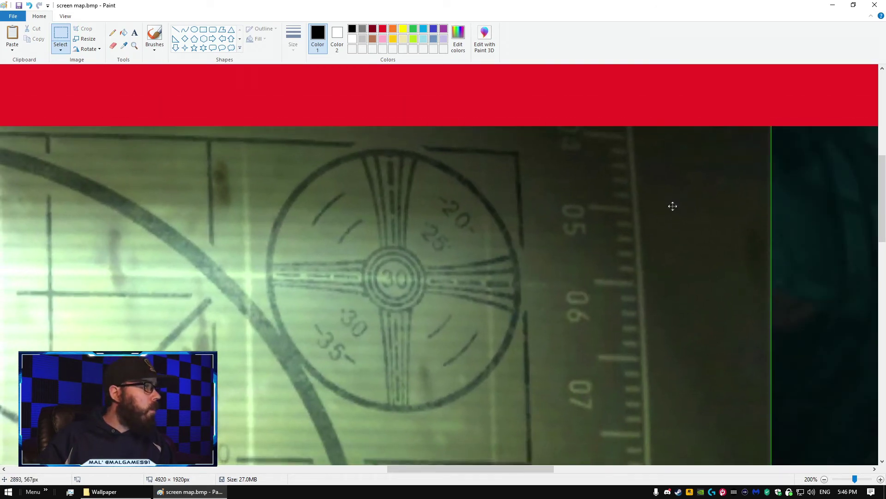
{"action": "left_click", "coordinate": [645, 102]}
{"action": "left_click_drag", "start_coordinate": [503, 469], "coordinate": [122, 469]}
- Zoom screen map.bmp back to 100% to review the layout, then return to the Wallpaper folder
{"action": "left_click", "coordinate": [65, 16]}
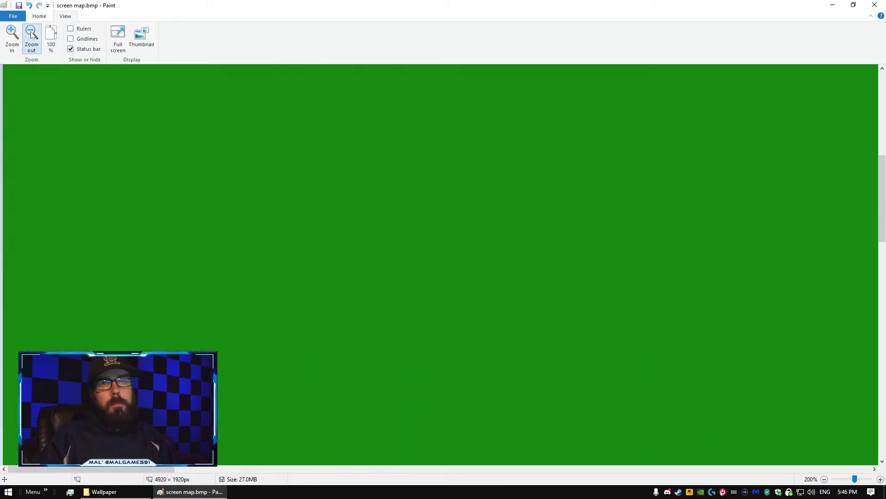
{"action": "left_click", "coordinate": [31, 36]}
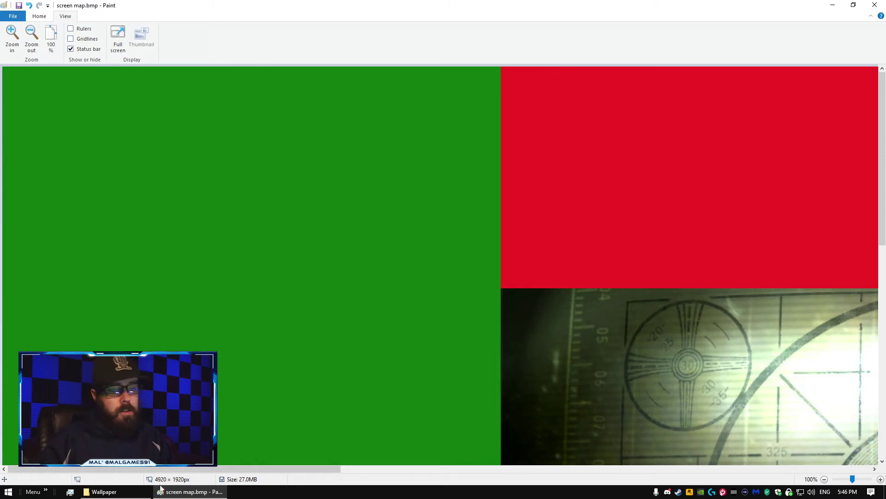
{"action": "left_click", "coordinate": [100, 491]}
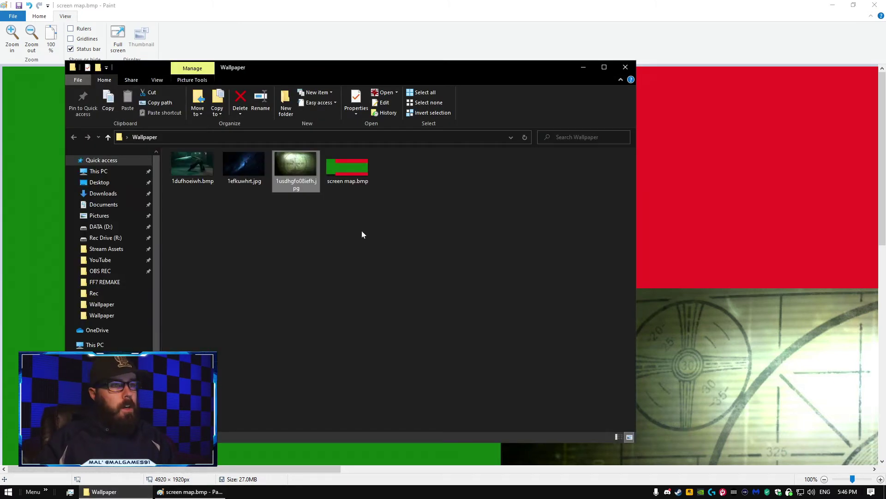
- Open 1efkuwhrt.jpg in Paint, zoom out to 25%, and drag its canvas out to 5036 × 3132 px
{"action": "left_click", "coordinate": [238, 169]}
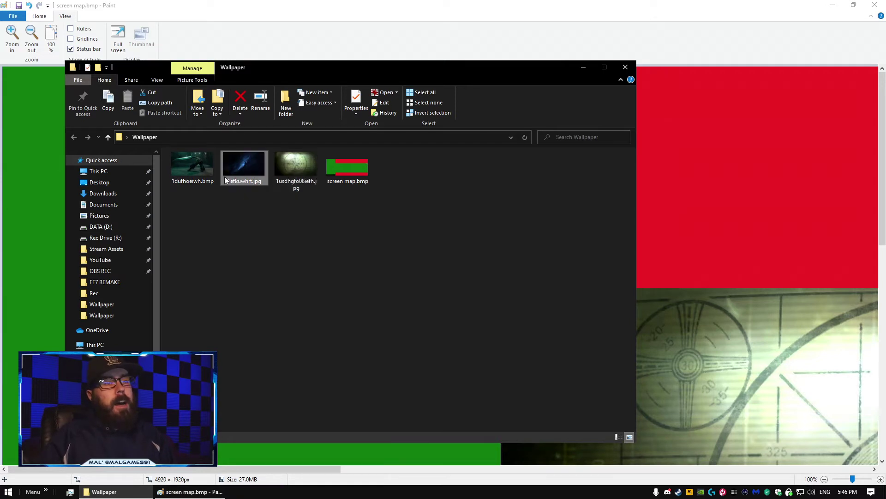
{"action": "right_click", "coordinate": [244, 177]}
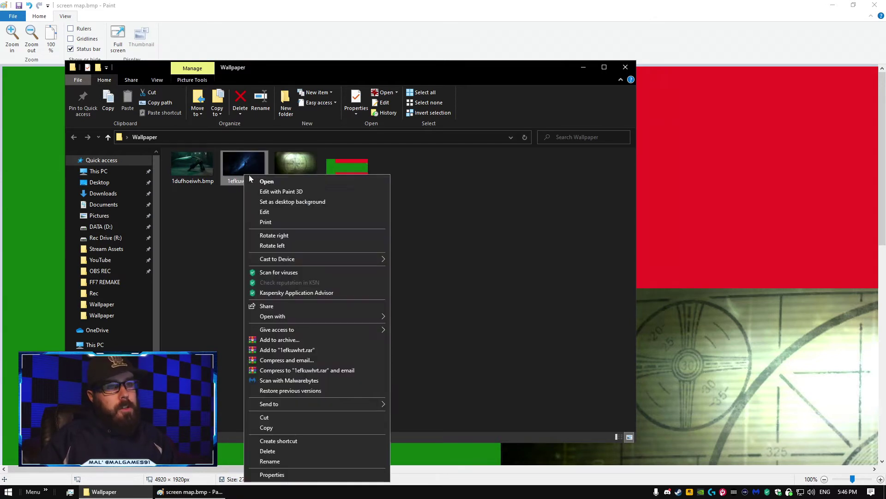
{"action": "left_click", "coordinate": [284, 211]}
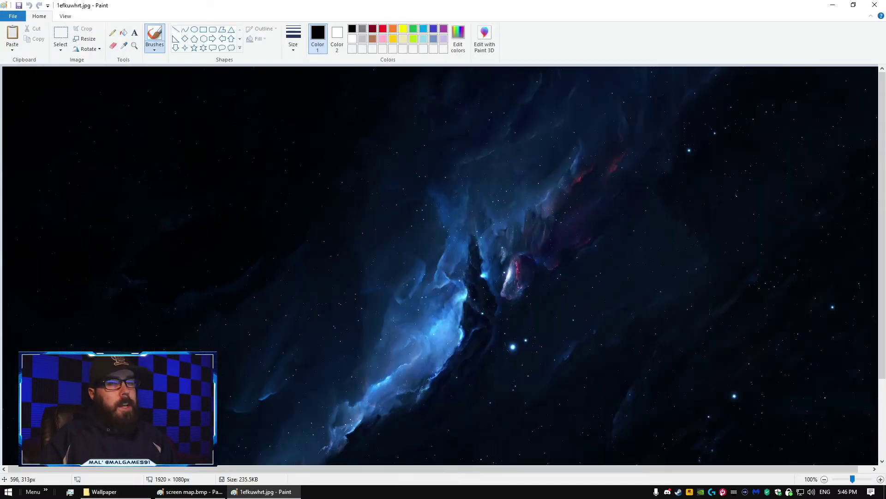
{"action": "left_click", "coordinate": [65, 16]}
{"action": "left_click", "coordinate": [36, 40]}
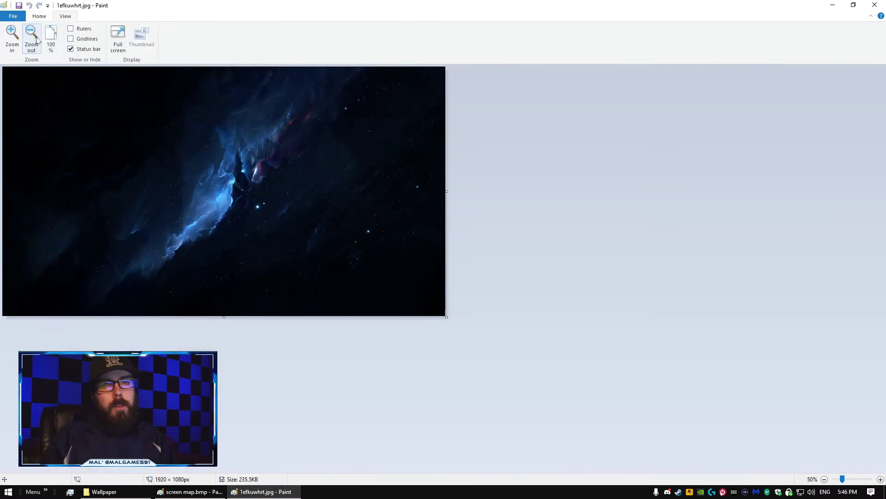
{"action": "left_click", "coordinate": [36, 40]}
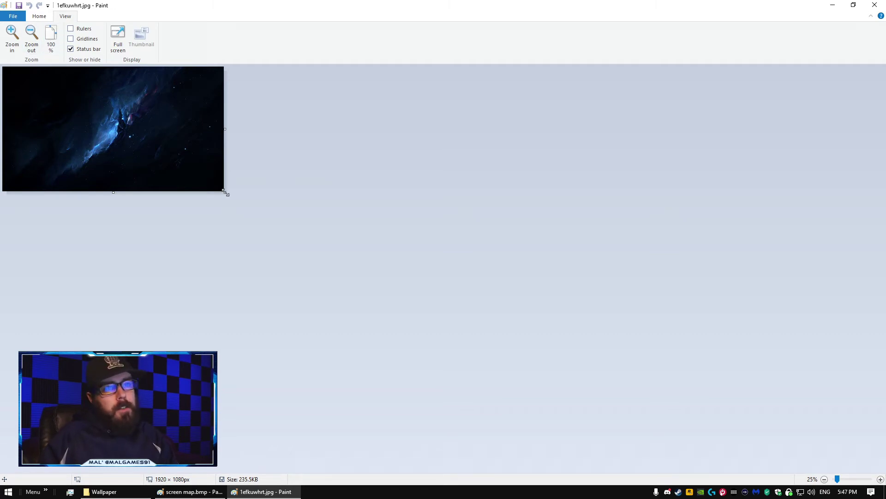
{"action": "left_click_drag", "start_coordinate": [225, 191], "coordinate": [583, 429]}
{"action": "left_click", "coordinate": [49, 16]}
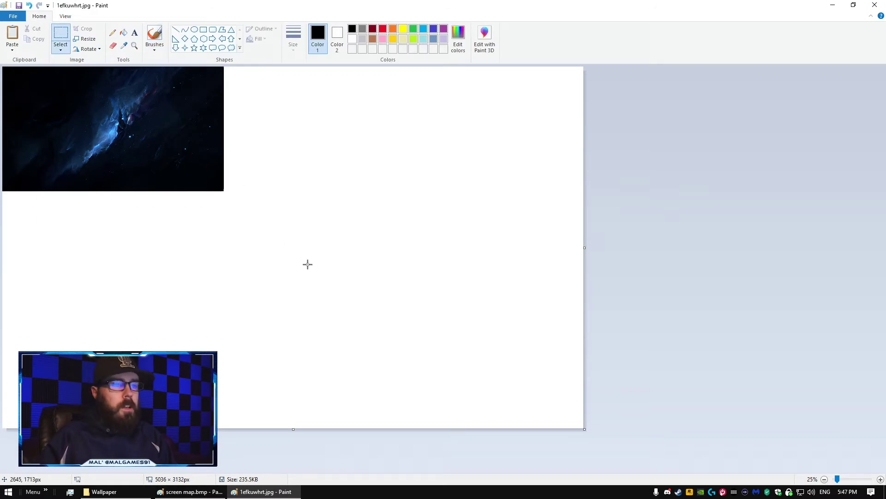
- Select the nebula image, move it toward the canvas centre and rotate it 180°
{"action": "left_click_drag", "start_coordinate": [307, 264], "coordinate": [2, 67]}
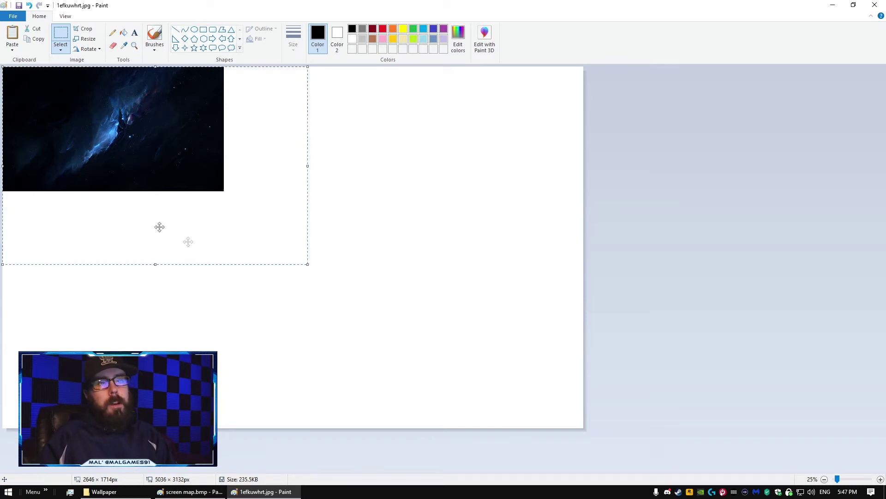
{"action": "left_click_drag", "start_coordinate": [105, 130], "coordinate": [210, 212]}
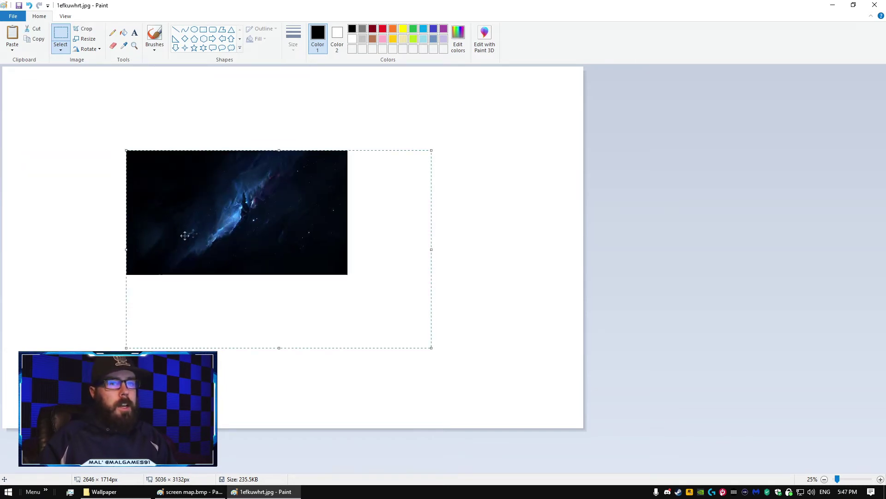
{"action": "right_click", "coordinate": [213, 211]}
{"action": "mouse_move", "coordinate": [261, 291]}
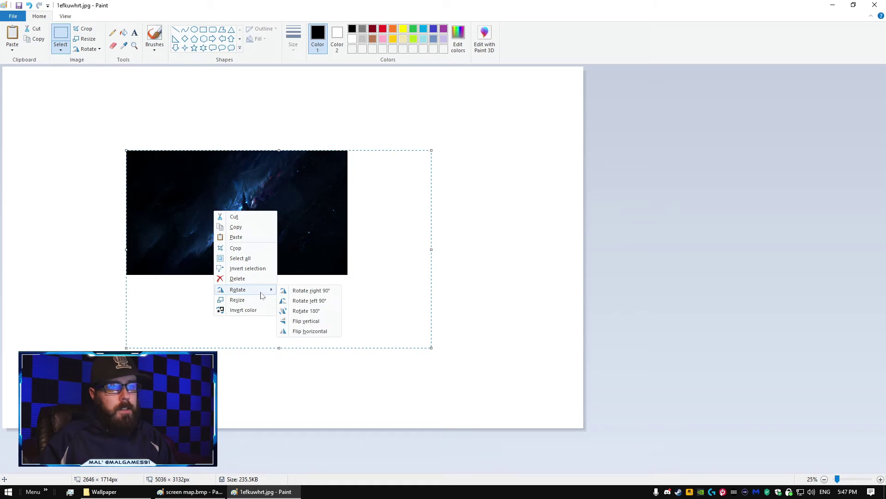
{"action": "left_click", "coordinate": [308, 310]}
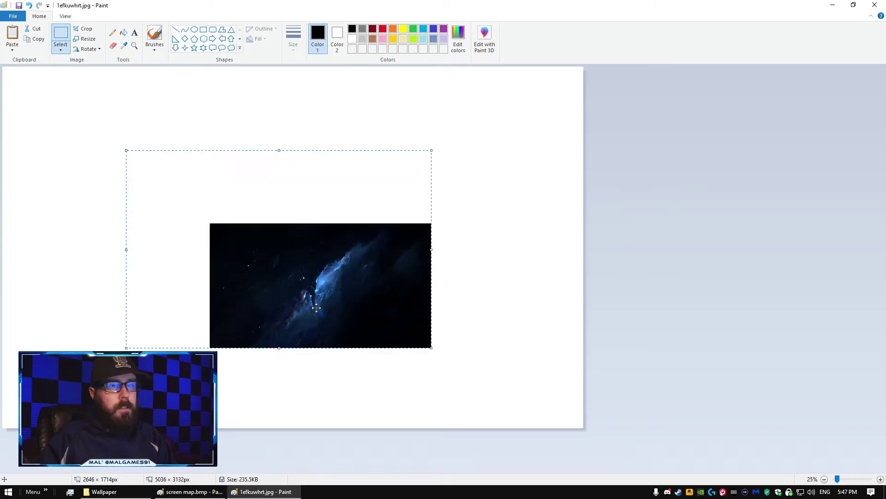
- Rotate the image left 90° into portrait and place it in the canvas's top-left corner
{"action": "right_click", "coordinate": [312, 276]}
{"action": "mouse_move", "coordinate": [353, 355]}
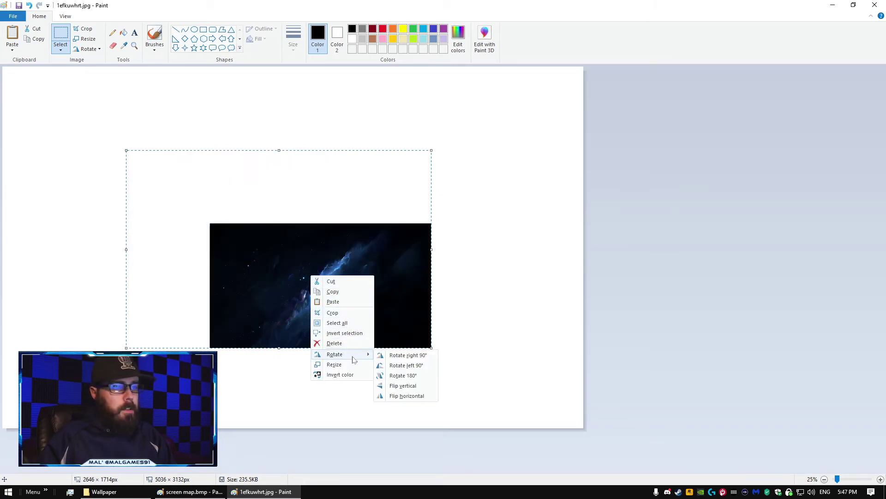
{"action": "left_click", "coordinate": [417, 366]}
{"action": "left_click_drag", "start_coordinate": [327, 226], "coordinate": [319, 223]}
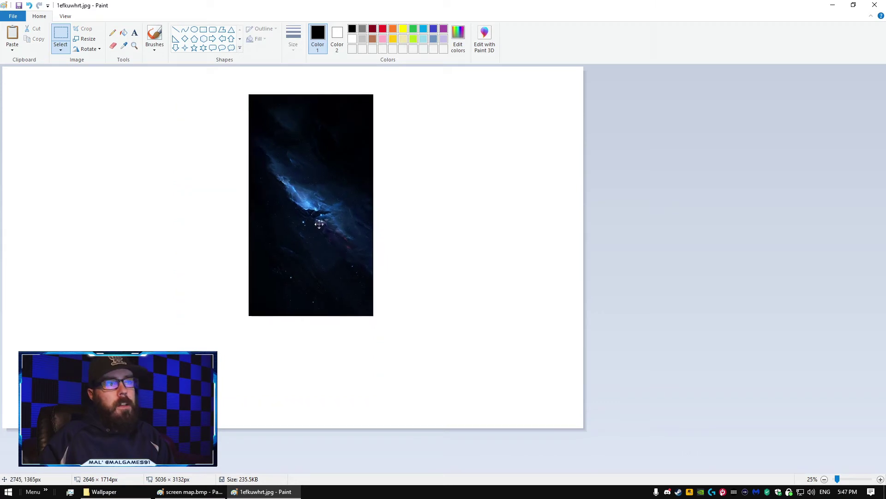
{"action": "left_click_drag", "start_coordinate": [198, 221], "coordinate": [80, 199]}
{"action": "left_click", "coordinate": [335, 238]}
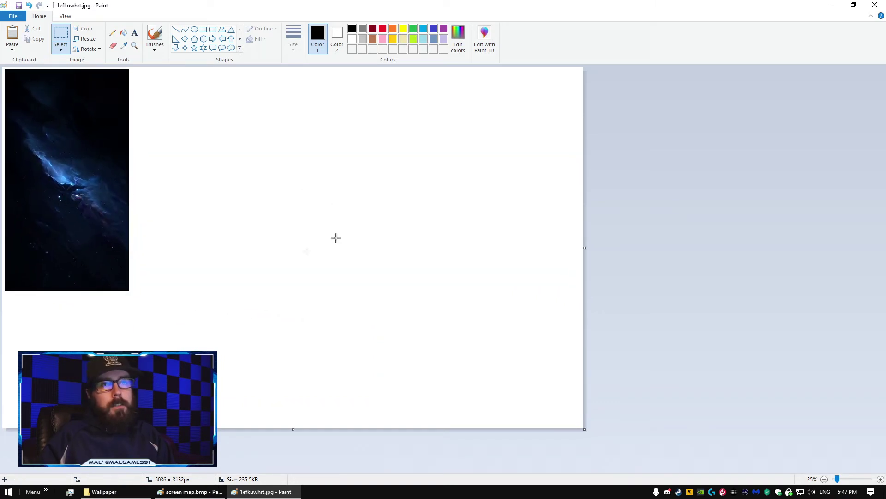
- Zoom to 500% and nudge the selected image flush into the top-left corner
{"action": "left_click", "coordinate": [65, 16]}
{"action": "left_click", "coordinate": [12, 37]}
{"action": "left_click", "coordinate": [13, 37]}
{"action": "left_click", "coordinate": [13, 37]}
{"action": "left_click", "coordinate": [13, 38]}
{"action": "left_click", "coordinate": [14, 38]}
{"action": "left_click", "coordinate": [14, 38]}
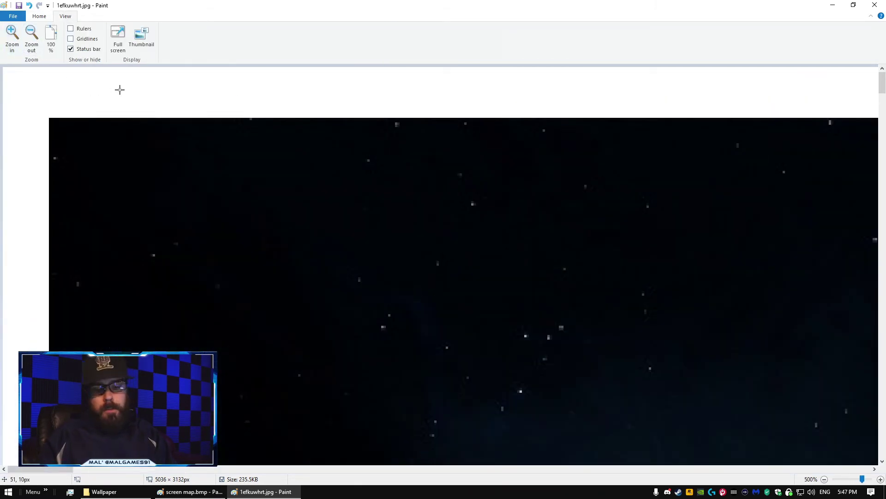
{"action": "key", "text": "ctrl+a"}
{"action": "left_click_drag", "start_coordinate": [120, 186], "coordinate": [73, 139]}
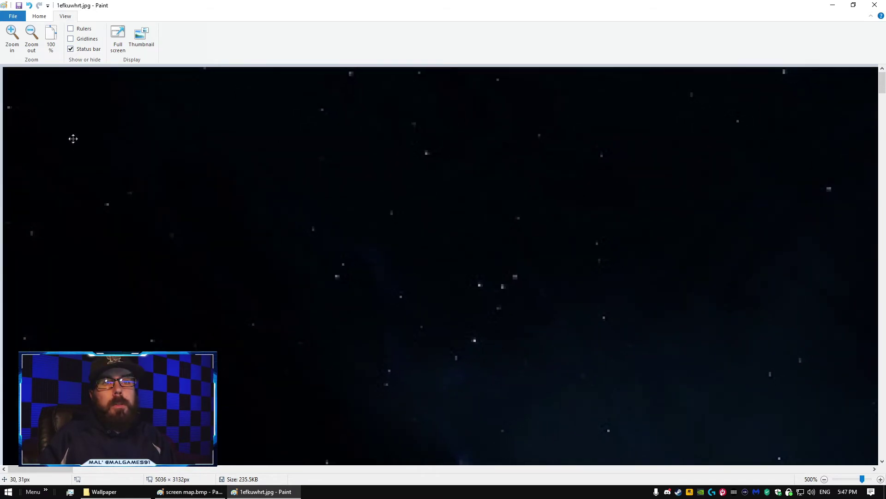
- Shrink the canvas to exactly 1080 × 1920 px using its height and width handles
{"action": "left_click", "coordinate": [31, 35]}
{"action": "left_click", "coordinate": [32, 35]}
{"action": "left_click", "coordinate": [32, 34]}
{"action": "left_click", "coordinate": [31, 35]}
{"action": "left_click", "coordinate": [31, 35]}
{"action": "left_click", "coordinate": [31, 35]}
{"action": "left_click", "coordinate": [31, 34]}
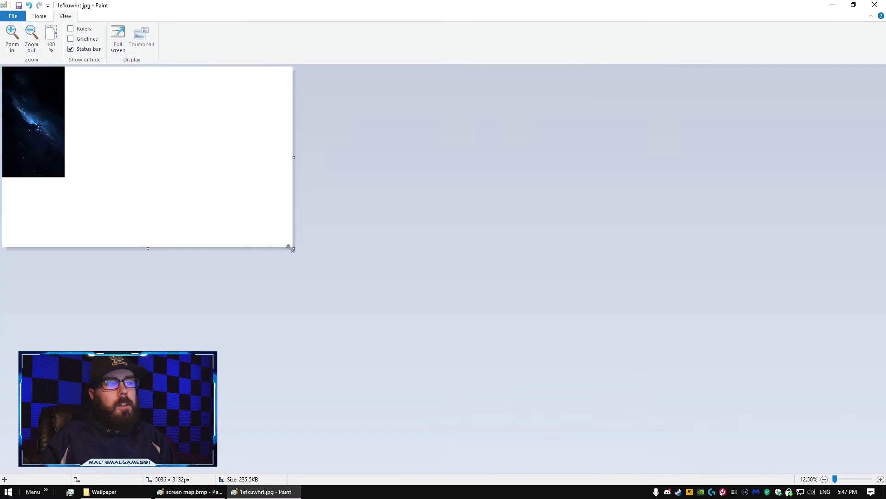
{"action": "left_click_drag", "start_coordinate": [291, 248], "coordinate": [71, 186]}
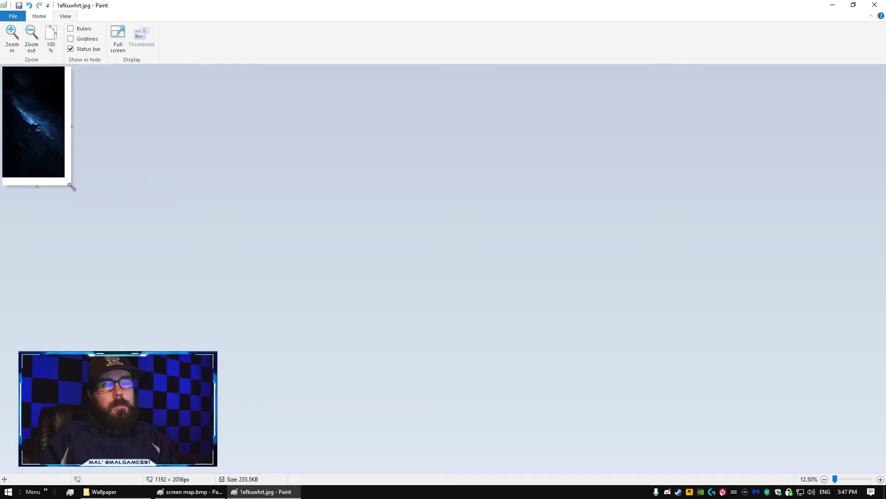
{"action": "left_click", "coordinate": [52, 39]}
{"action": "scroll", "coordinate": [279, 189], "scroll_direction": "down", "scroll_amount": 5}
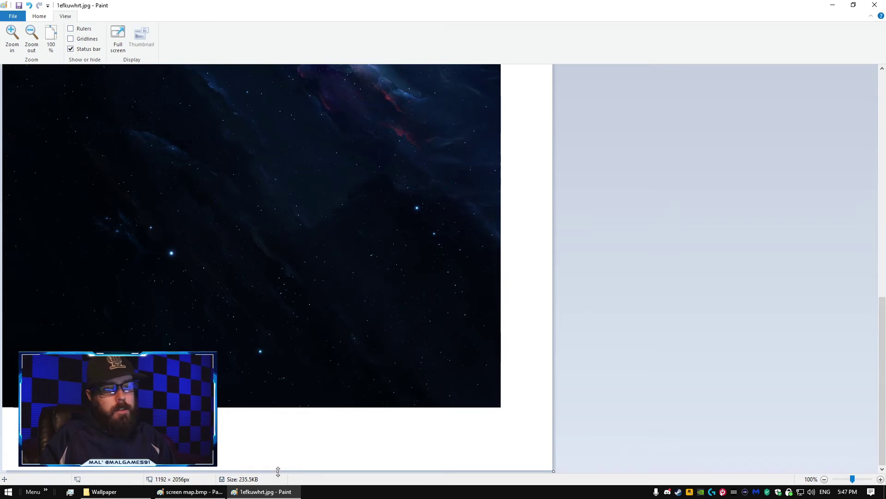
{"action": "left_click_drag", "start_coordinate": [279, 470], "coordinate": [287, 407]}
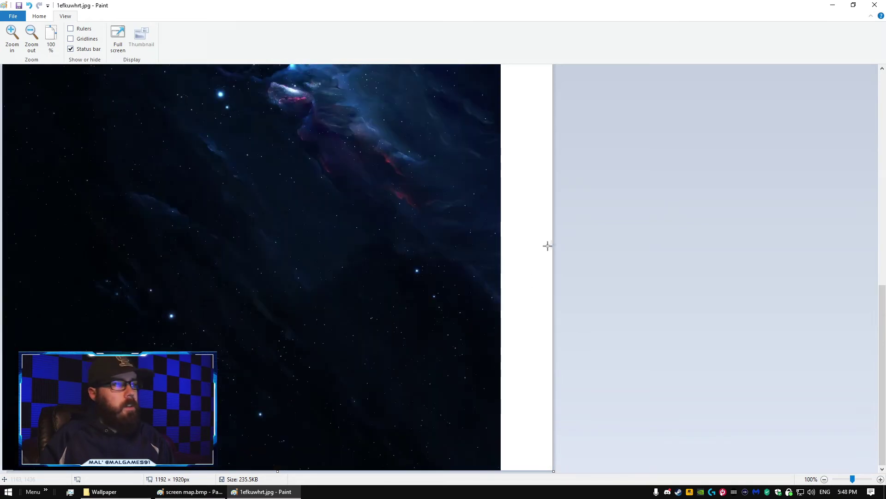
{"action": "scroll", "coordinate": [557, 249], "scroll_direction": "up", "scroll_amount": 5}
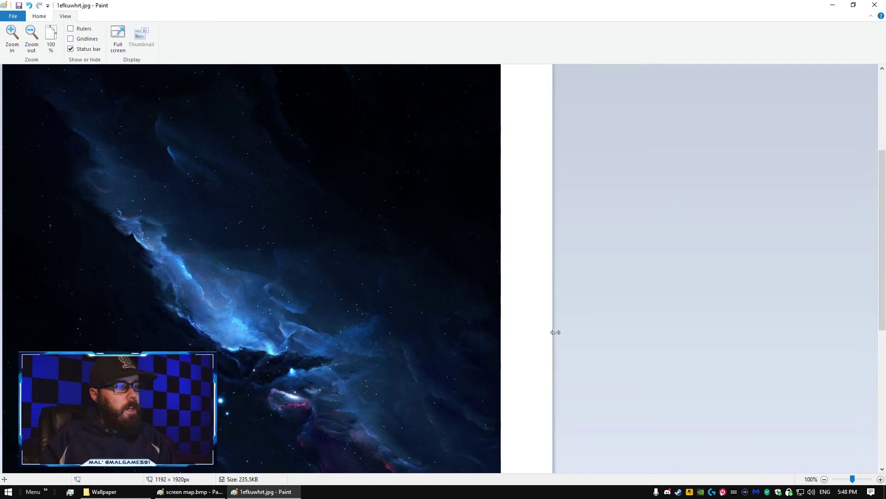
{"action": "left_click_drag", "start_coordinate": [553, 332], "coordinate": [501, 330]}
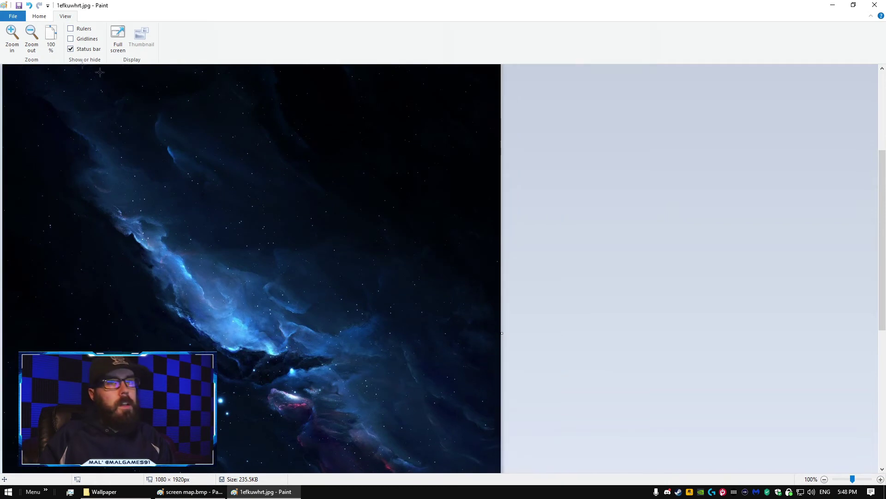
{"action": "left_click", "coordinate": [13, 16]}
- Save the portrait picture as JPEG '2efkuwhrt.jpg', select all, and close the window
{"action": "mouse_move", "coordinate": [31, 92]}
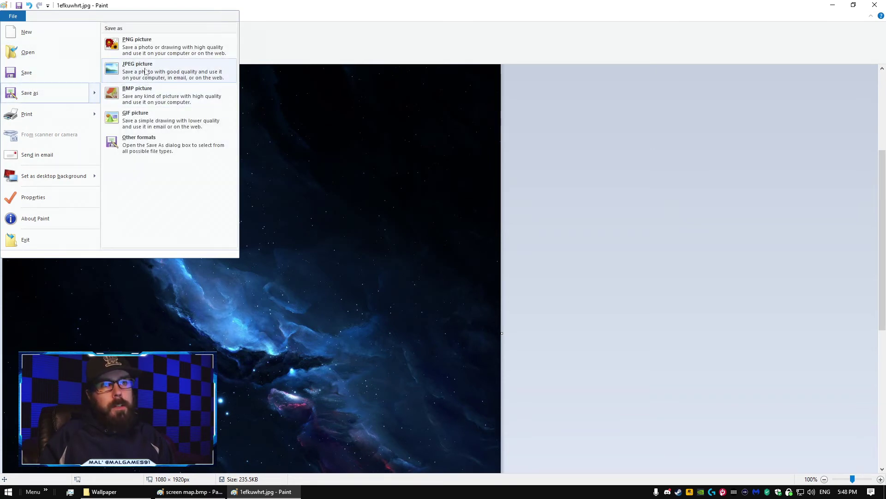
{"action": "left_click", "coordinate": [153, 73]}
{"action": "key", "text": "Home"}
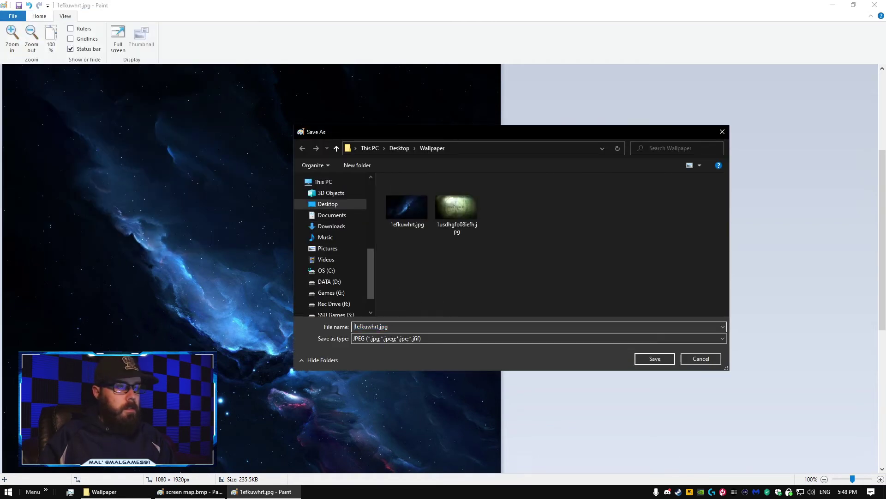
{"action": "key", "text": "Delete"}
{"action": "type", "text": "2"}
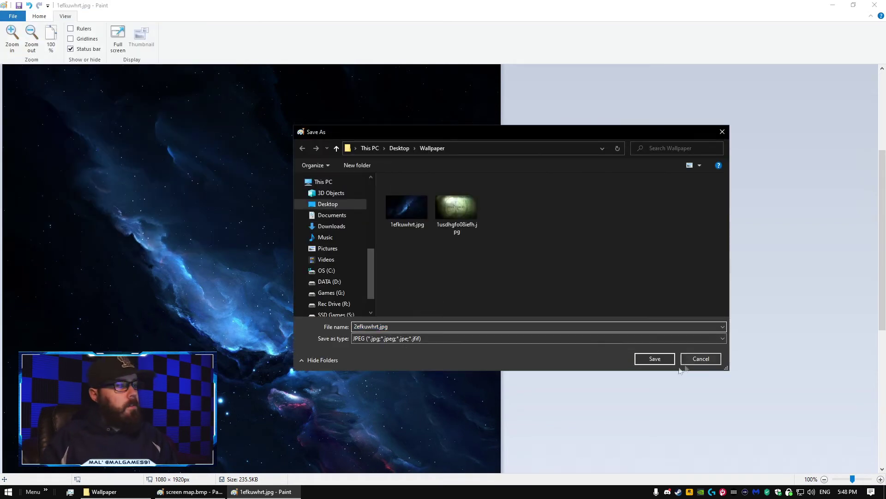
{"action": "left_click", "coordinate": [662, 359]}
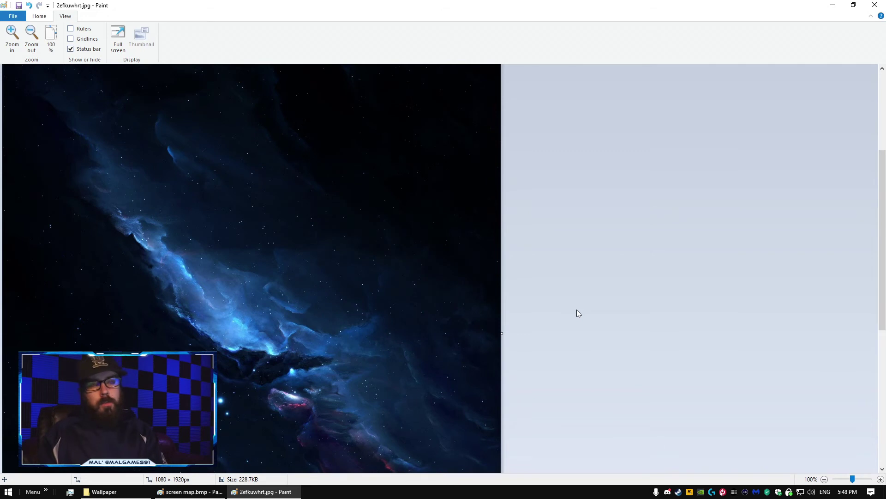
{"action": "key", "text": "ctrl+a"}
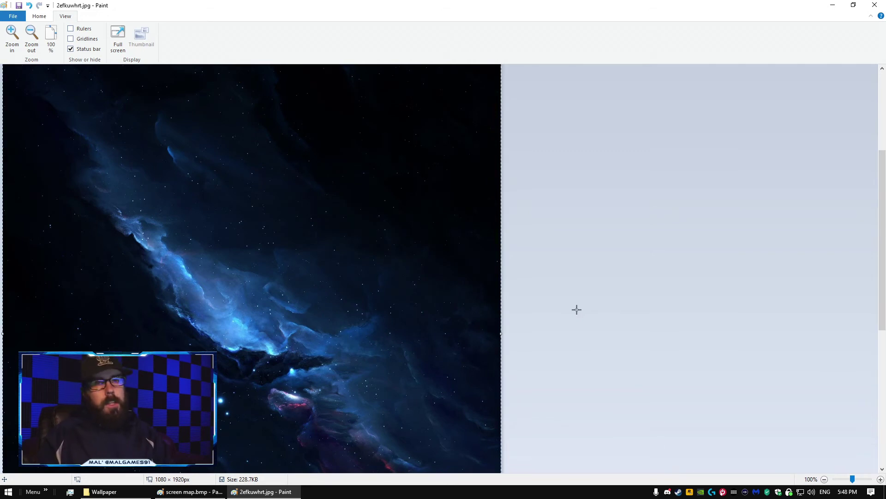
{"action": "left_click", "coordinate": [877, 5]}
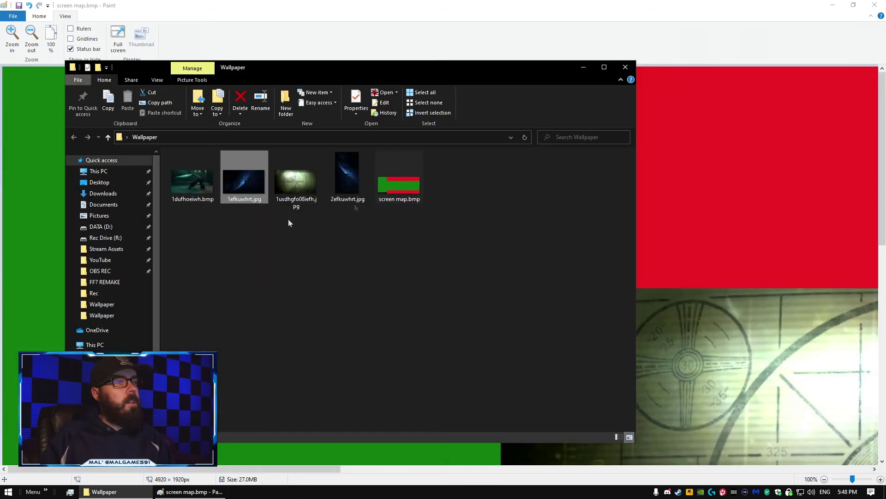
- In screen map.bmp, paste the portrait nebula over the green left screen area
{"action": "left_click", "coordinate": [583, 67]}
{"action": "left_click", "coordinate": [39, 17]}
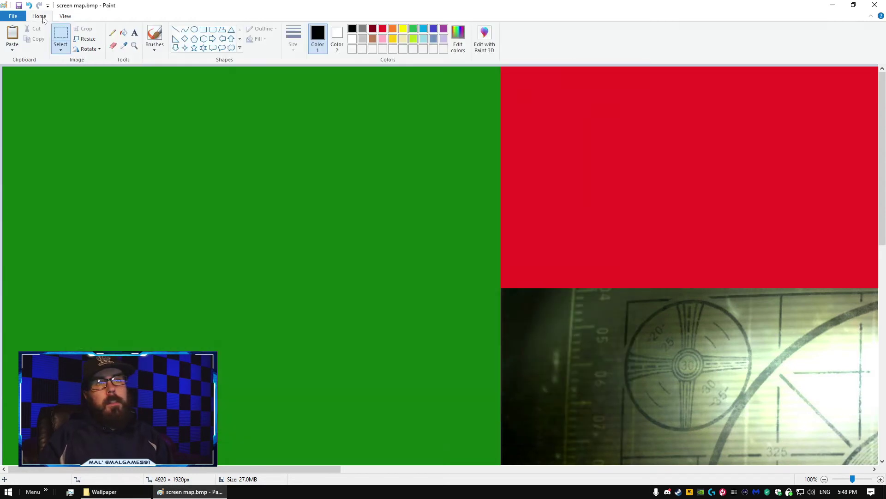
{"action": "left_click_drag", "start_coordinate": [65, 98], "coordinate": [101, 131]}
{"action": "right_click", "coordinate": [101, 130]}
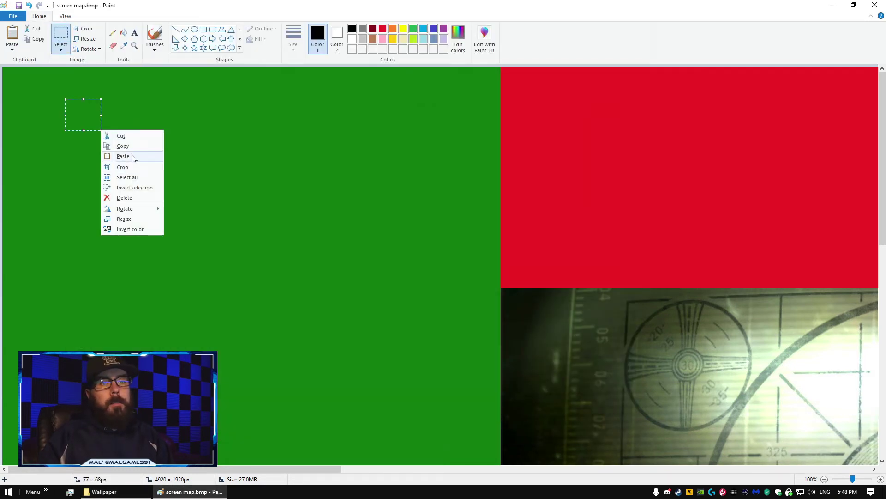
{"action": "left_click", "coordinate": [124, 157]}
{"action": "scroll", "coordinate": [584, 262], "scroll_direction": "down", "scroll_amount": 10}
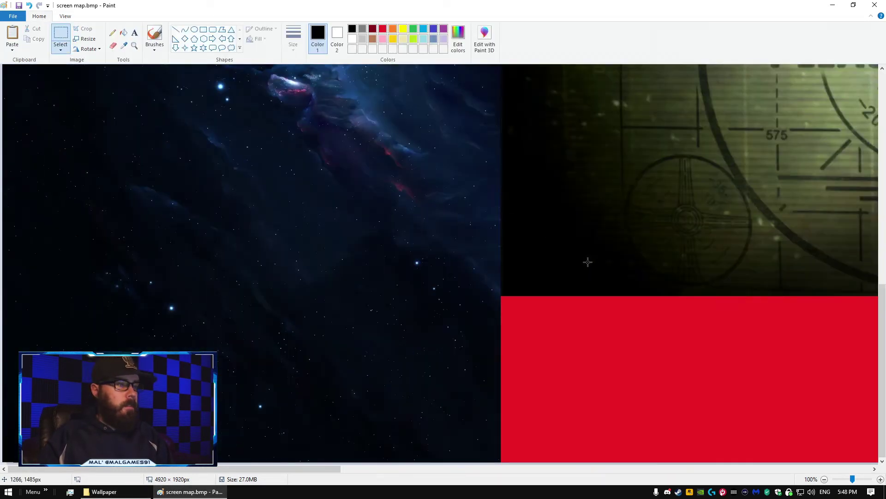
{"action": "scroll", "coordinate": [589, 265], "scroll_direction": "up", "scroll_amount": 10}
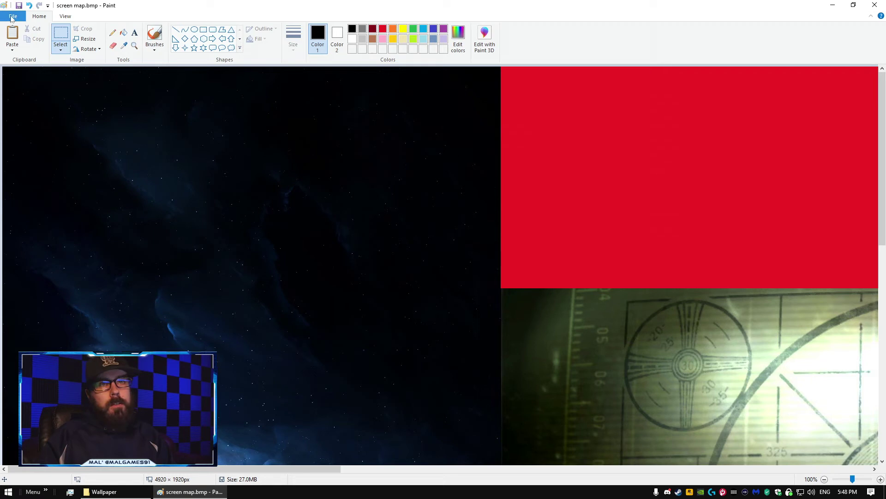
{"action": "left_click", "coordinate": [13, 17]}
- Save the combined layout as a BMP named 'screen map2.bmp'
{"action": "mouse_move", "coordinate": [58, 100]}
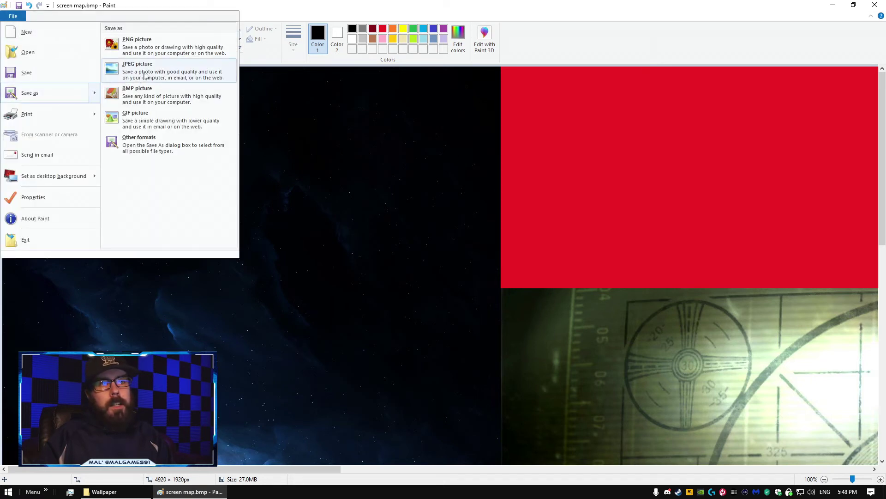
{"action": "left_click", "coordinate": [143, 99]}
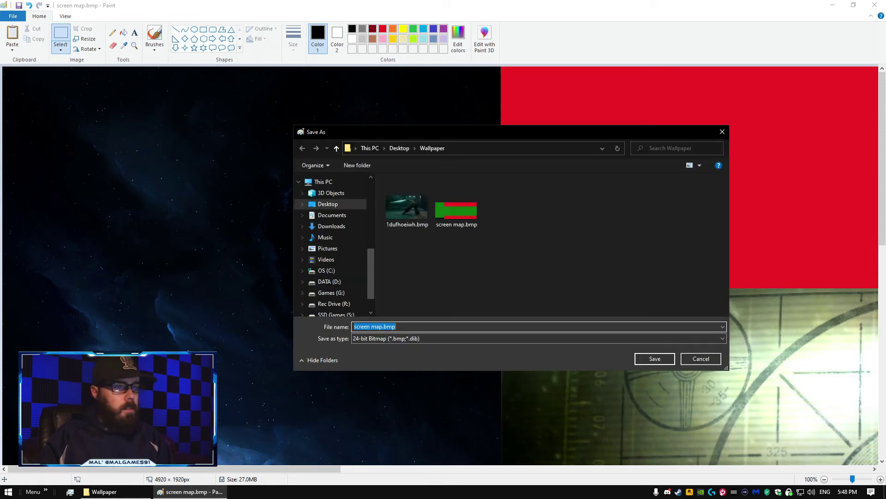
{"action": "left_click", "coordinate": [385, 326]}
{"action": "type", "text": "2"}
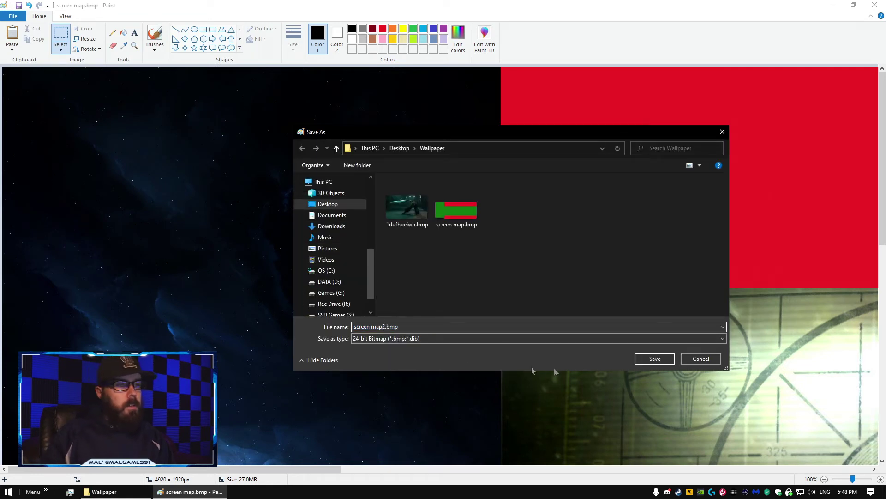
{"action": "left_click", "coordinate": [661, 359]}
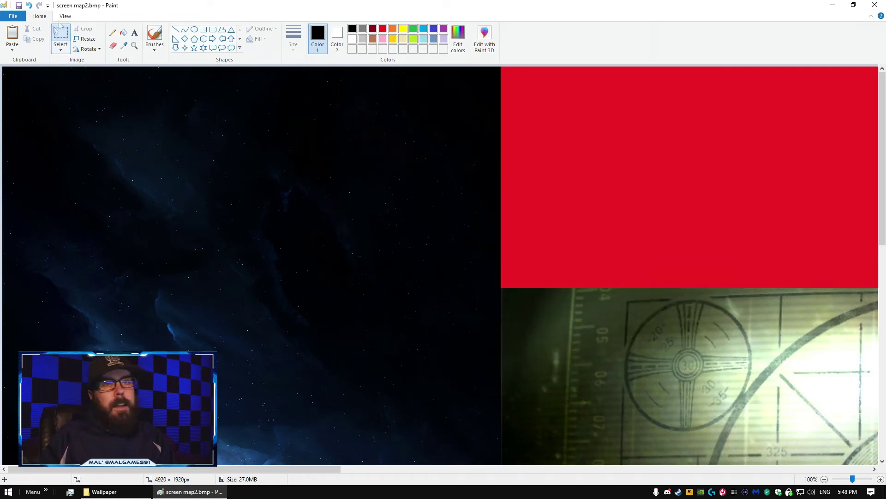
- Minimize Paint and set screen map2.bmp from the Wallpaper folder as desktop background
{"action": "left_click", "coordinate": [832, 5]}
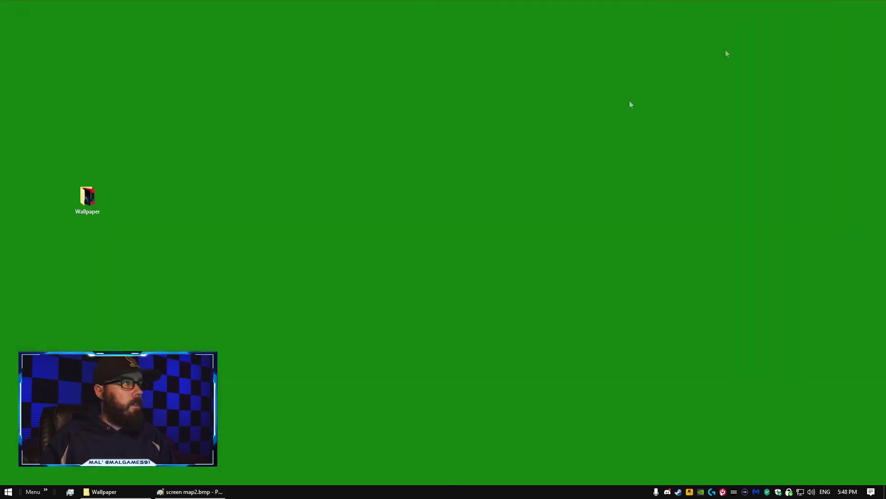
{"action": "left_click", "coordinate": [102, 491]}
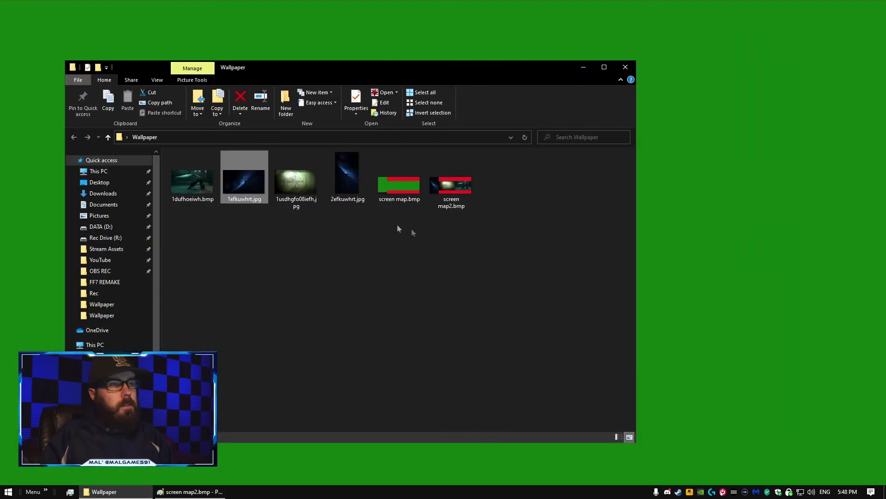
{"action": "left_click", "coordinate": [449, 187]}
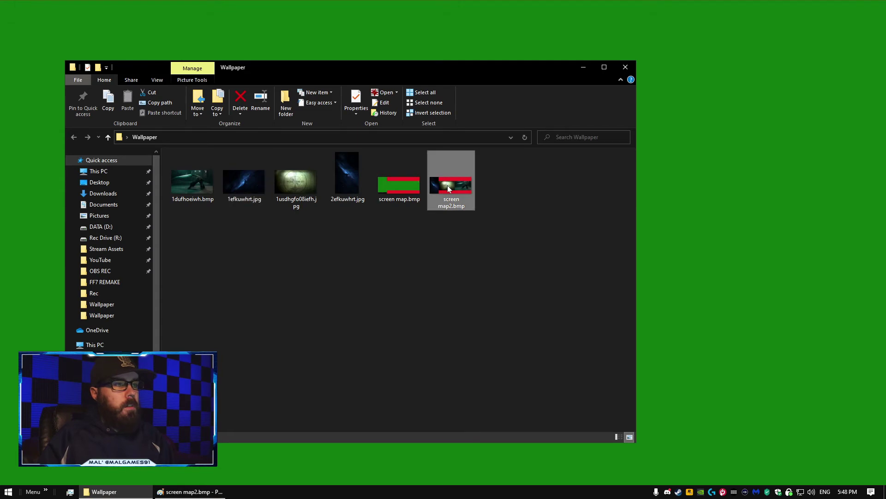
{"action": "right_click", "coordinate": [448, 187]}
{"action": "left_click", "coordinate": [496, 204]}
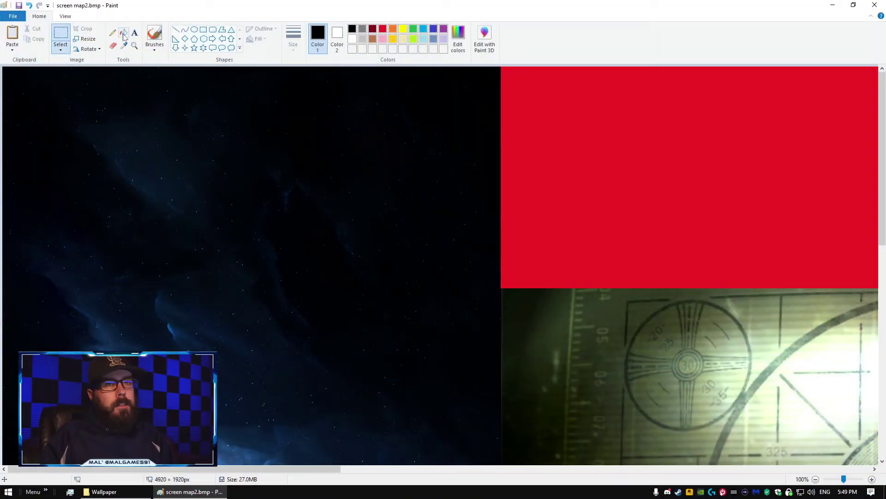
{"action": "left_click", "coordinate": [123, 34]}
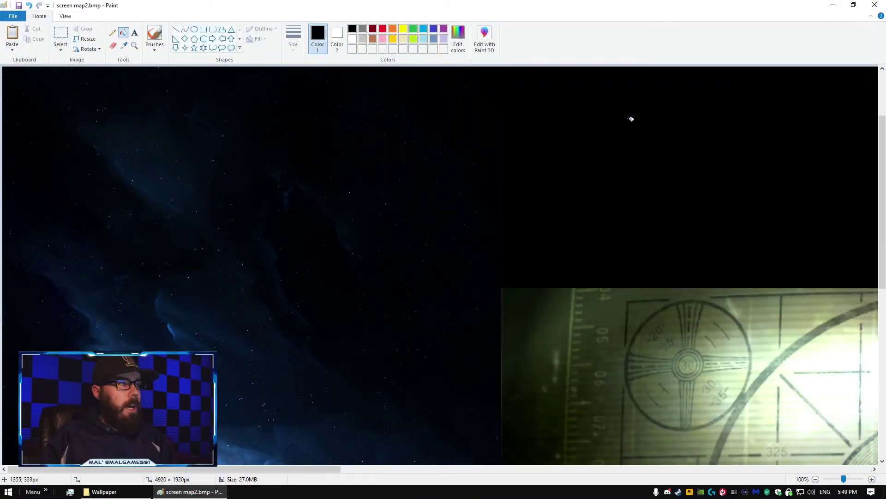
- Fill the red block at the top right with black
{"action": "scroll", "coordinate": [628, 231], "scroll_direction": "down", "scroll_amount": 5}
{"action": "left_click", "coordinate": [625, 323]}
{"action": "scroll", "coordinate": [646, 323], "scroll_direction": "up", "scroll_amount": 5}
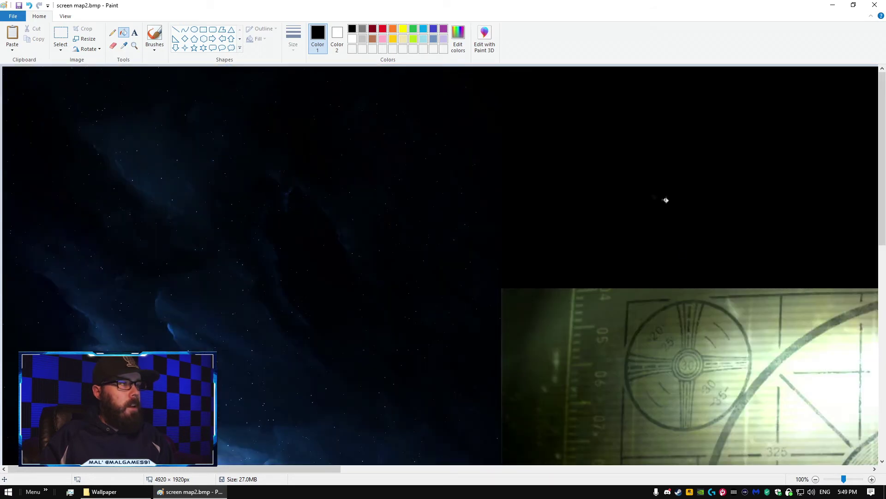
- Save the image as JPEG 'wallpaper.jpg' and close Paint
{"action": "left_click", "coordinate": [13, 16]}
{"action": "mouse_move", "coordinate": [41, 92]}
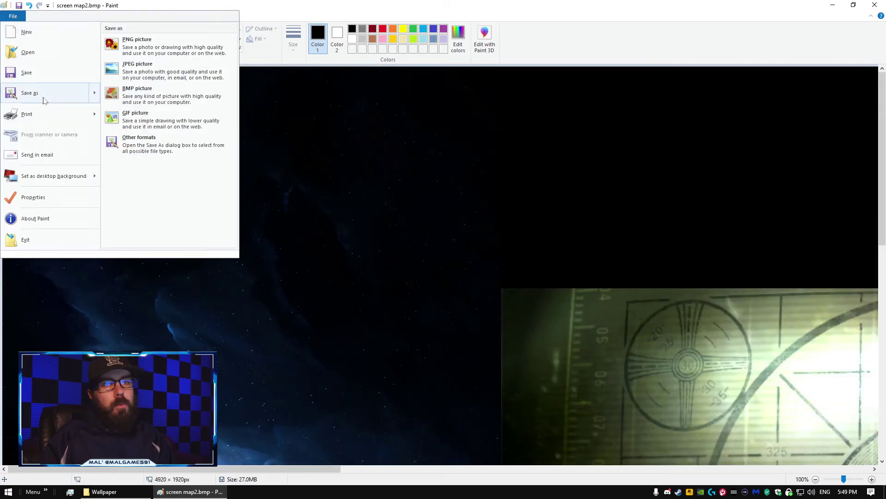
{"action": "left_click", "coordinate": [141, 70]}
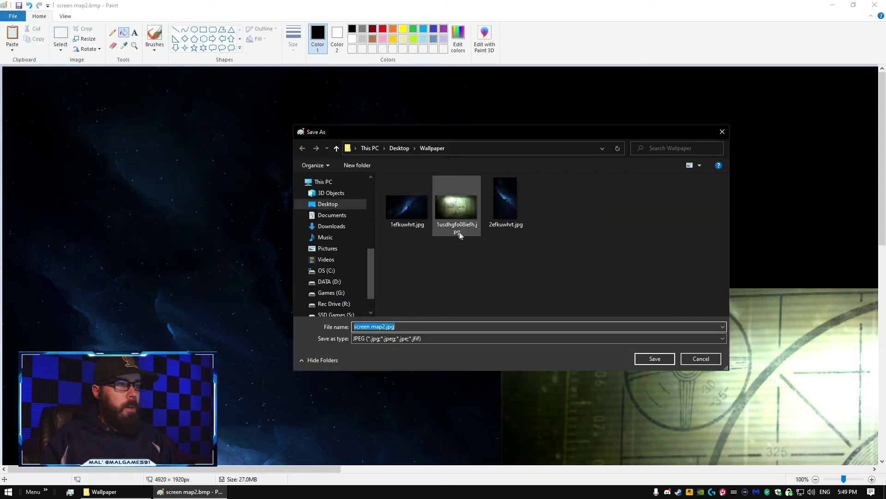
{"action": "left_click", "coordinate": [383, 327]}
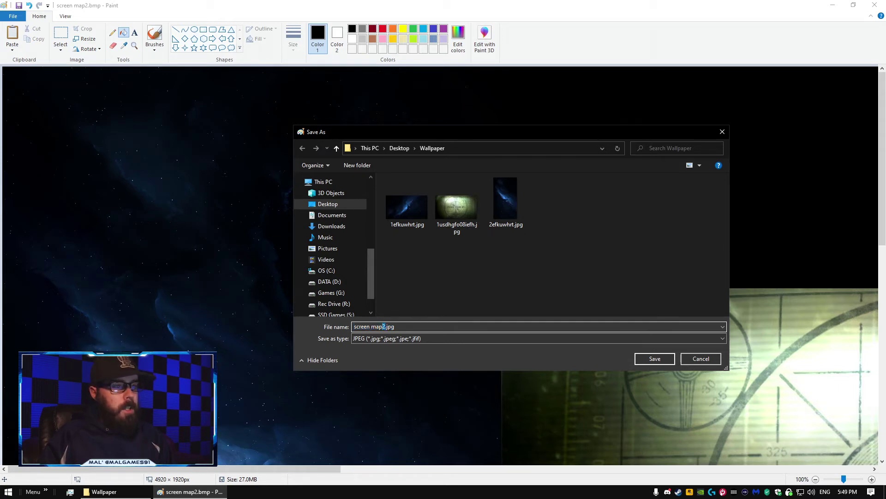
{"action": "left_click_drag", "start_coordinate": [383, 326], "coordinate": [312, 326]}
{"action": "type", "text": "wall"}
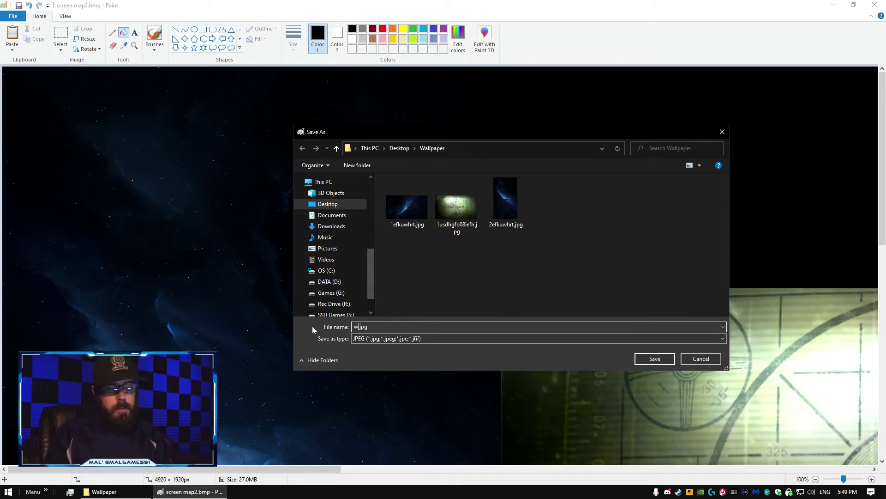
{"action": "type", "text": "paper"}
{"action": "key", "text": "Return"}
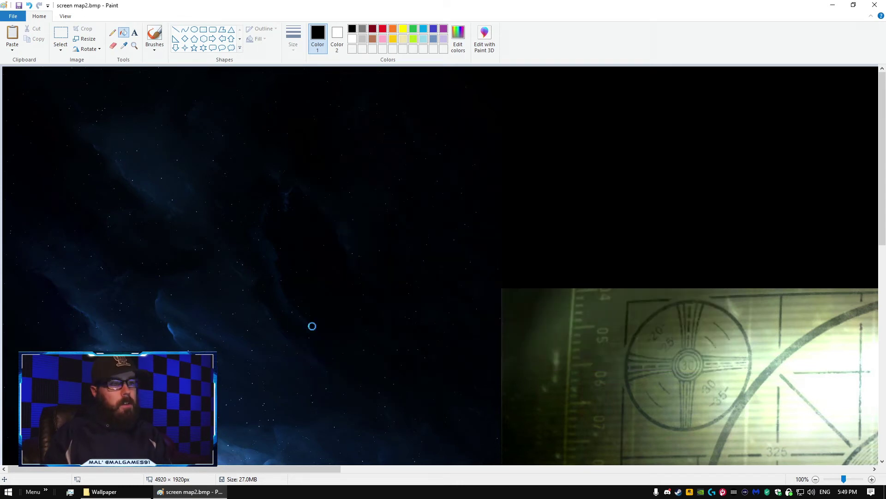
{"action": "left_click", "coordinate": [876, 5]}
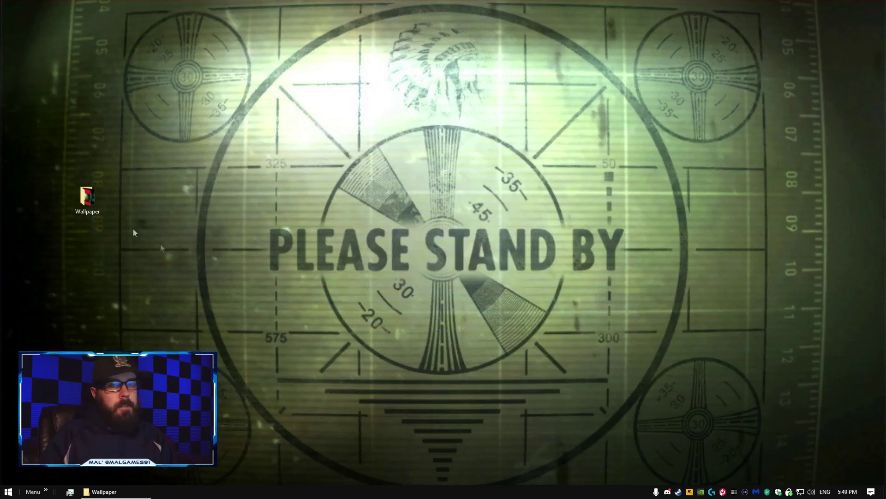
- Open the Wallpaper folder and launch wallpaper.jpg in Paint with Edit
{"action": "double_click", "coordinate": [92, 199]}
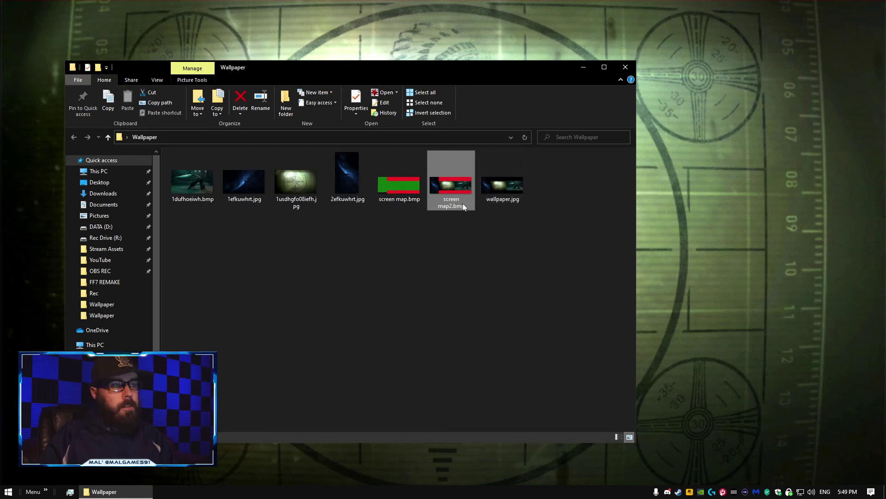
{"action": "right_click", "coordinate": [494, 190]}
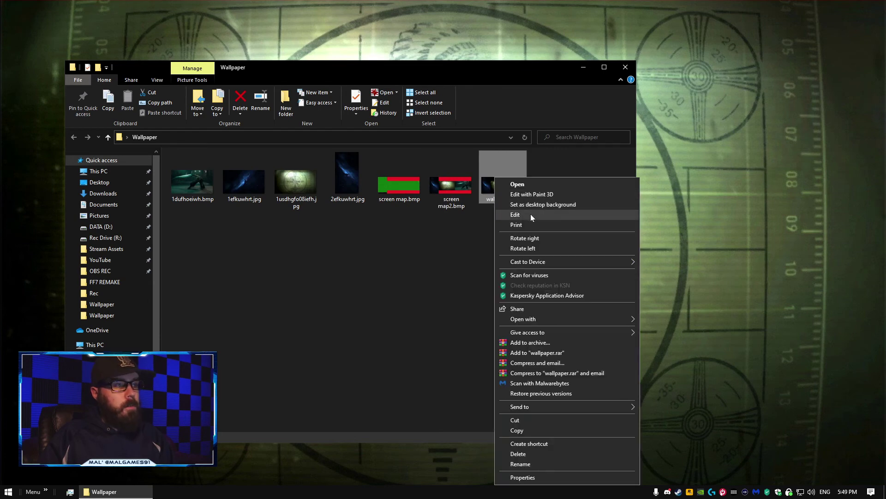
{"action": "left_click", "coordinate": [530, 215]}
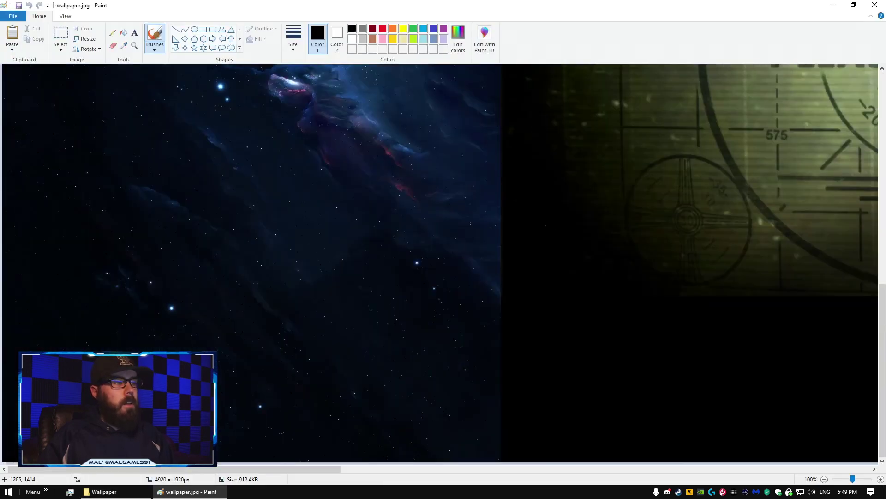
- Fill the black right-hand area with red, then undo the fill
{"action": "left_click", "coordinate": [123, 34]}
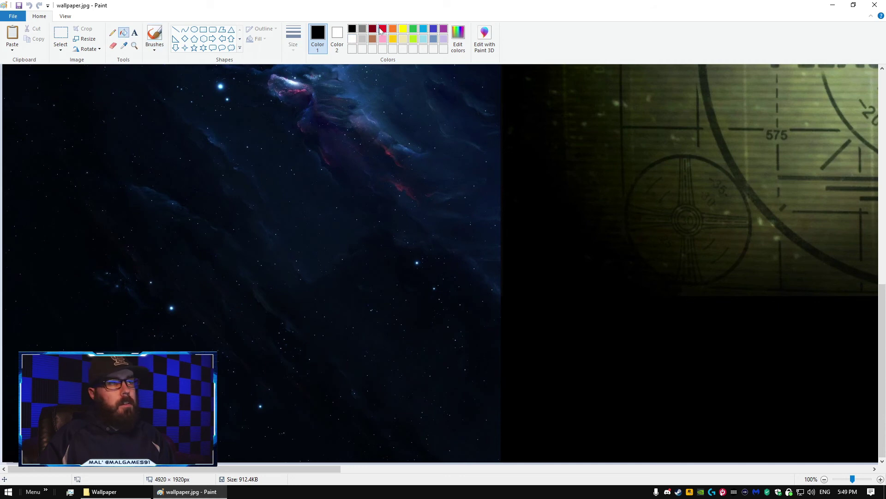
{"action": "left_click", "coordinate": [381, 30]}
{"action": "left_click", "coordinate": [646, 347]}
{"action": "scroll", "coordinate": [731, 385], "scroll_direction": "up", "scroll_amount": 5}
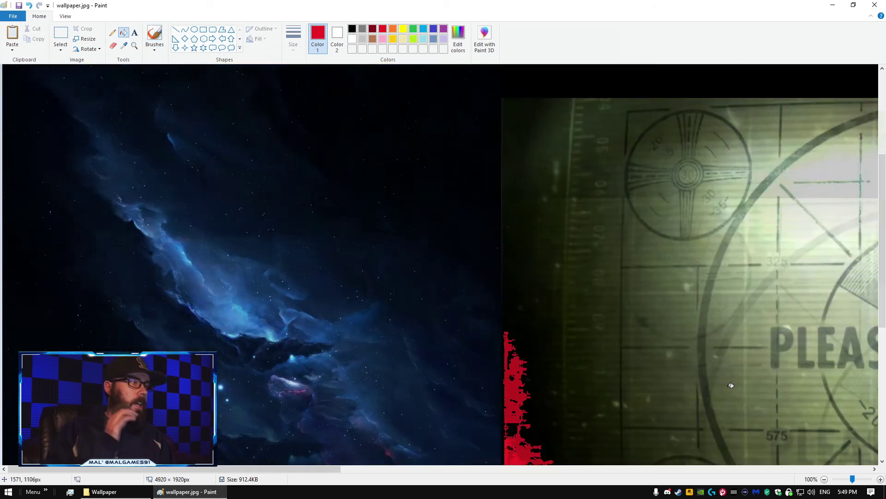
{"action": "scroll", "coordinate": [730, 385], "scroll_direction": "down", "scroll_amount": 5}
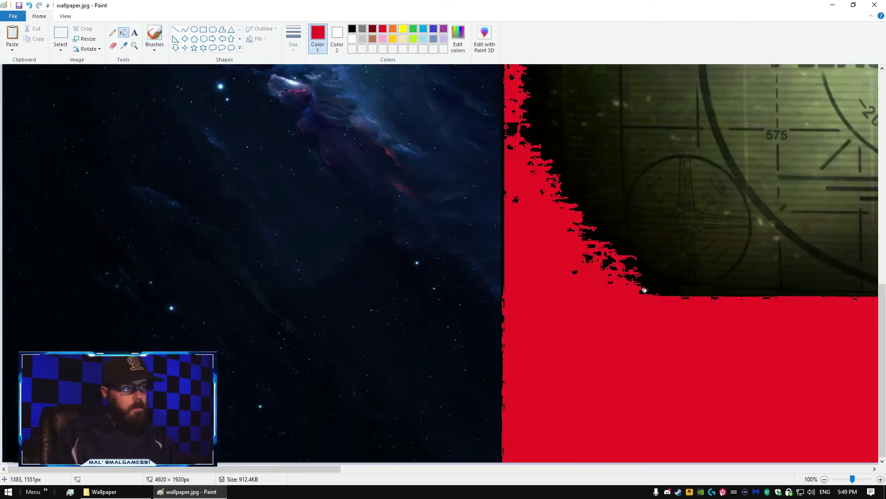
{"action": "key", "text": "ctrl+z"}
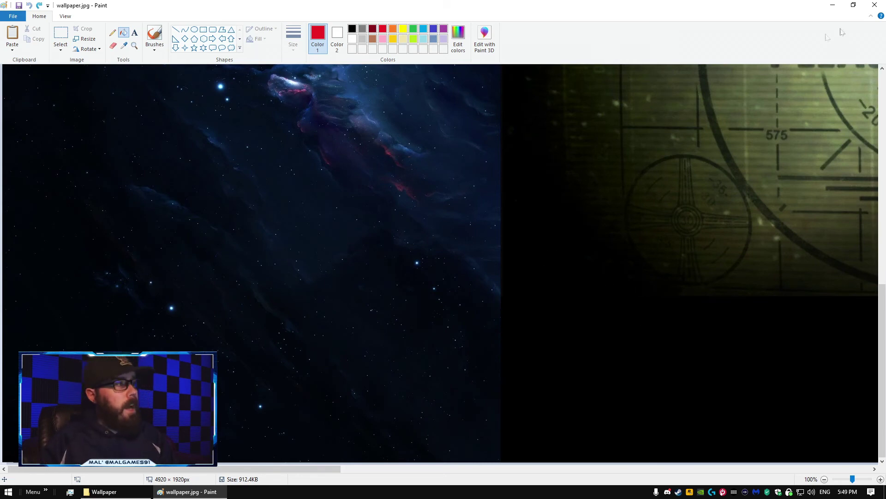
- Close wallpaper.jpg without saving and open screen map2.bmp in Paint
{"action": "left_click", "coordinate": [874, 5]}
{"action": "left_click", "coordinate": [475, 251]}
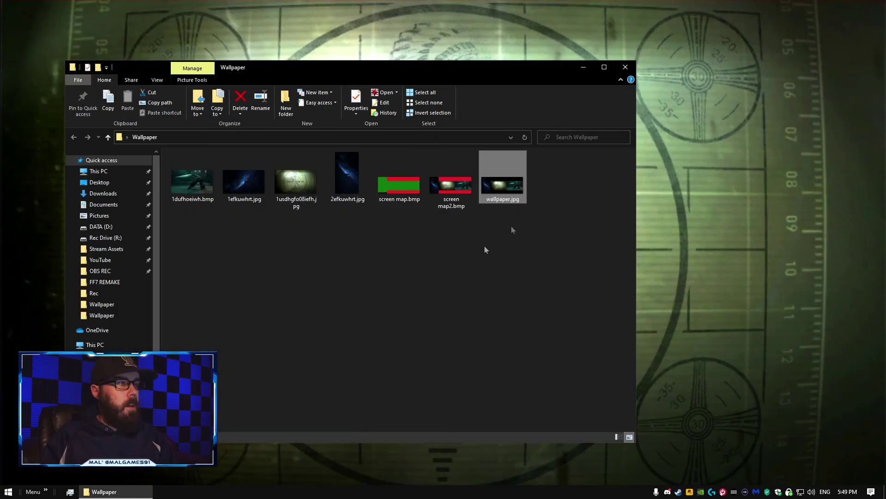
{"action": "right_click", "coordinate": [438, 177]}
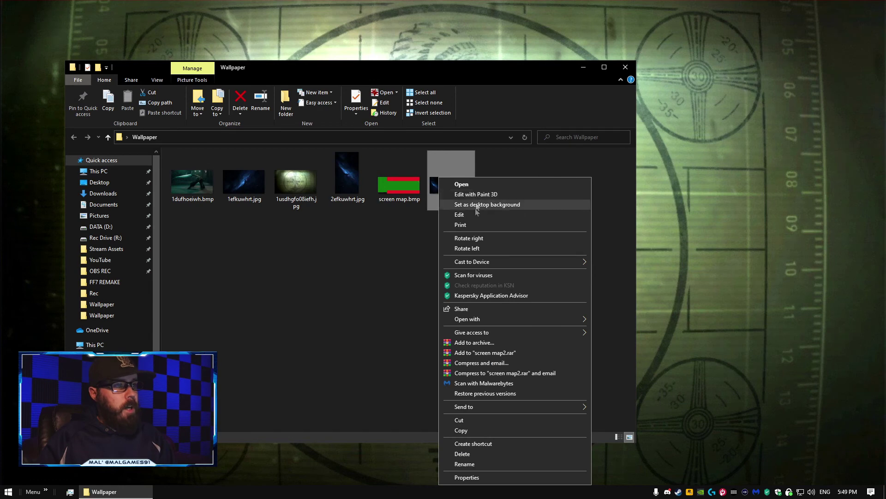
{"action": "left_click", "coordinate": [476, 213]}
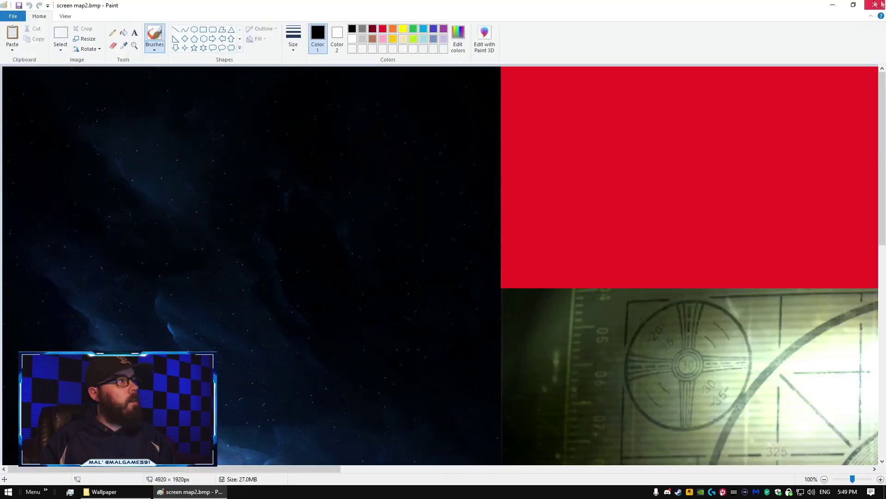
- Close Paint, move the Wallpaper folder window right, and search the Start menu for GIMP
{"action": "left_click", "coordinate": [880, 5]}
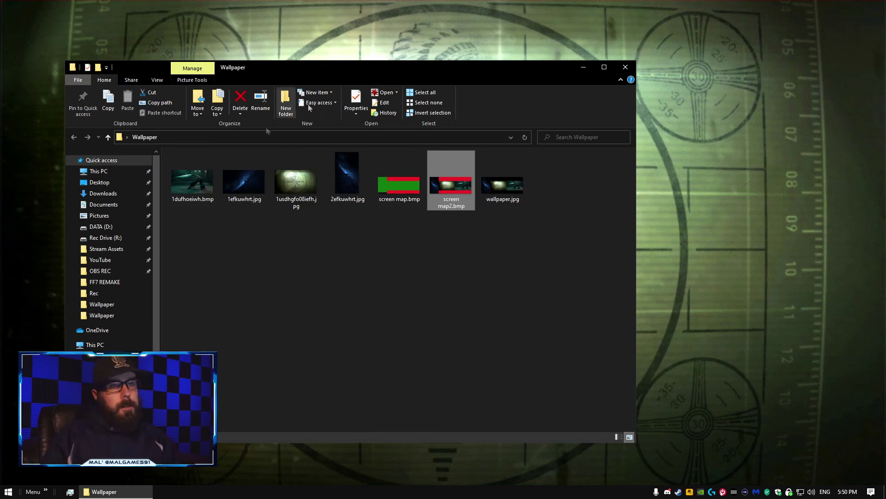
{"action": "left_click_drag", "start_coordinate": [358, 67], "coordinate": [455, 59]}
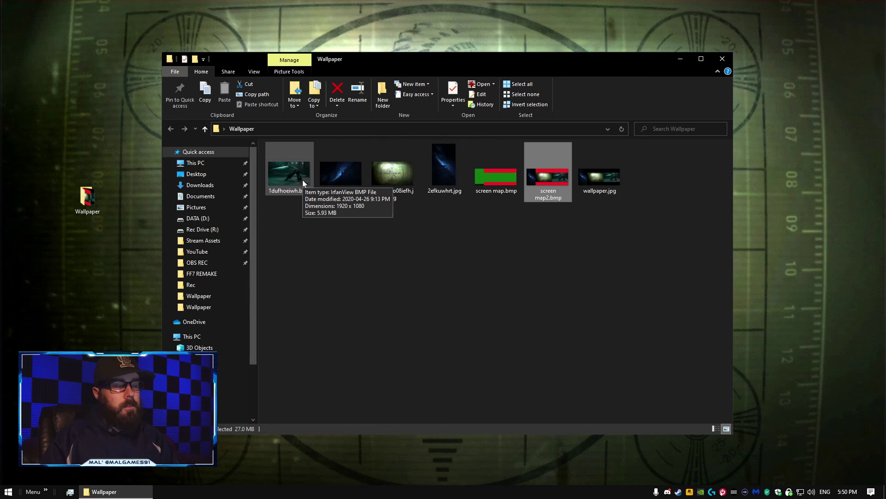
{"action": "left_click", "coordinate": [289, 176]}
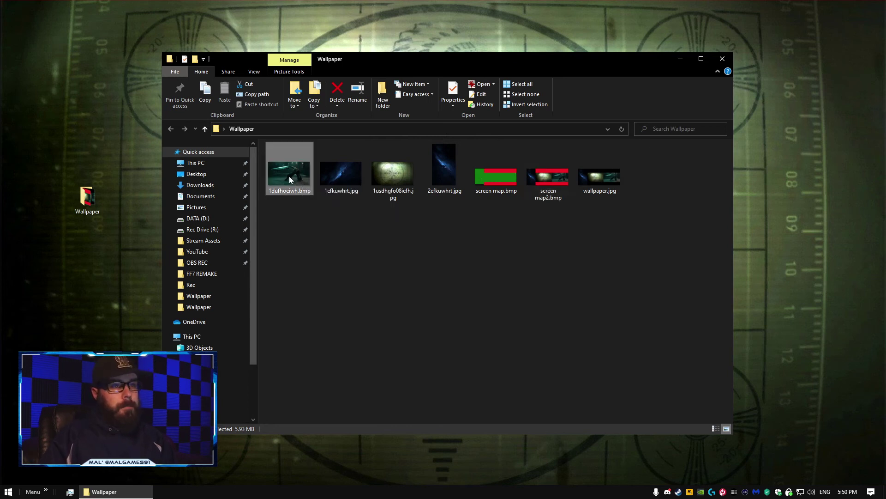
{"action": "right_click", "coordinate": [289, 175]}
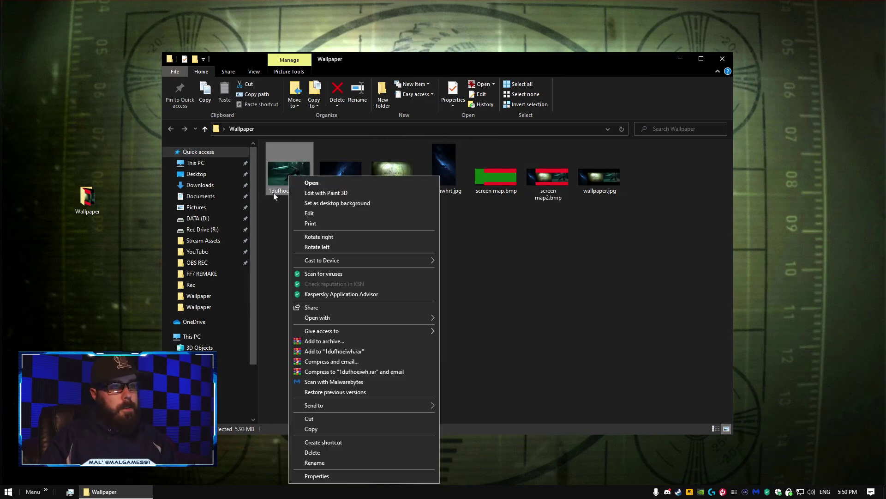
{"action": "left_click", "coordinate": [270, 217]}
{"action": "key", "text": "super"}
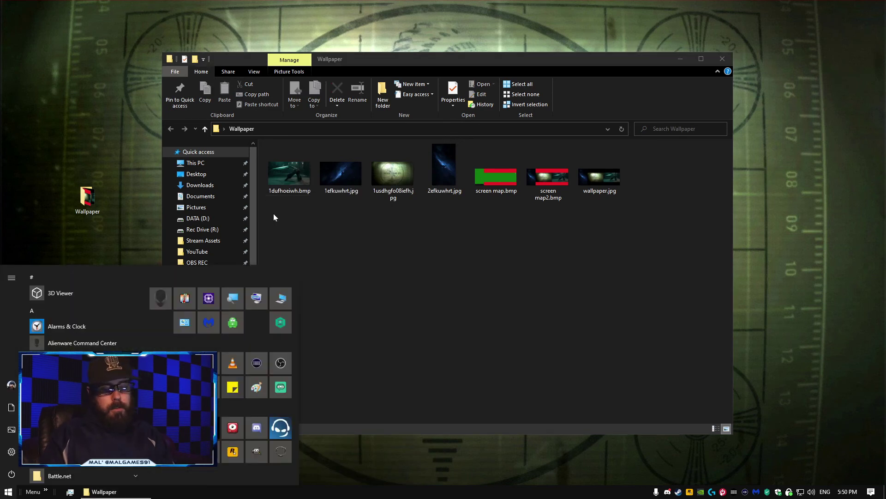
{"action": "type", "text": "gimp"}
{"action": "key", "text": "Escape"}
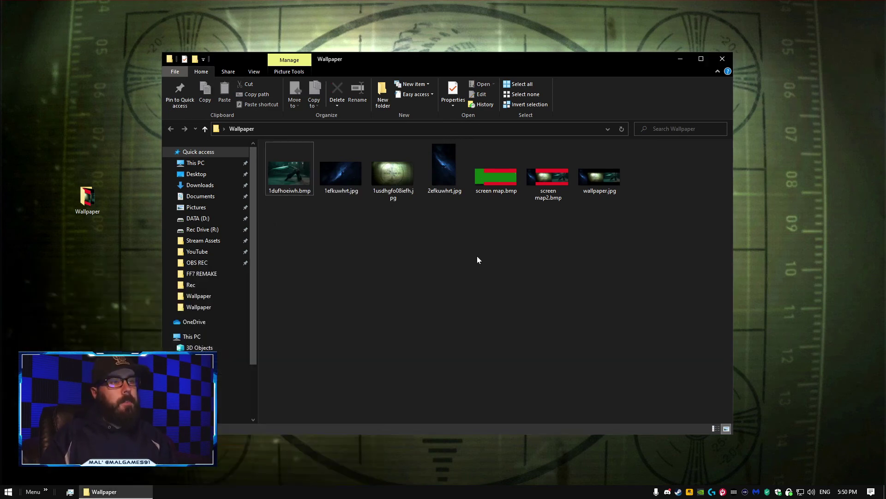
- Open 1dufhoeiwh.bmp in GIMP via its Open with menu
{"action": "right_click", "coordinate": [289, 173]}
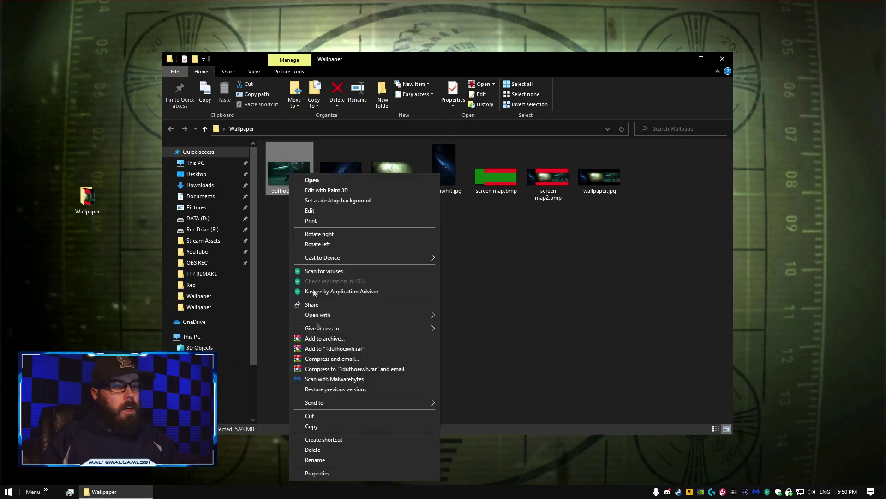
{"action": "mouse_move", "coordinate": [353, 314]}
{"action": "left_click", "coordinate": [477, 312]}
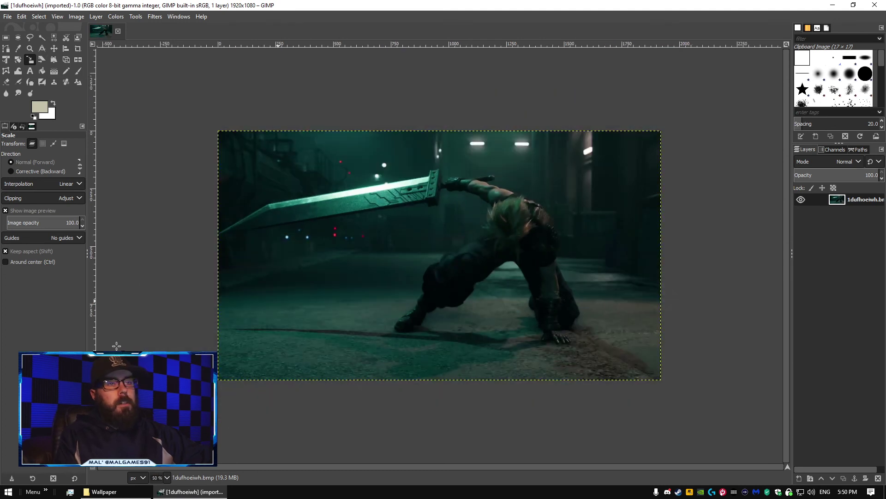
- Resize the canvas of 1dufhoeiwh.bmp to 2920 × 2080 pixels with Image > Canvas Size
{"action": "left_click", "coordinate": [76, 16]}
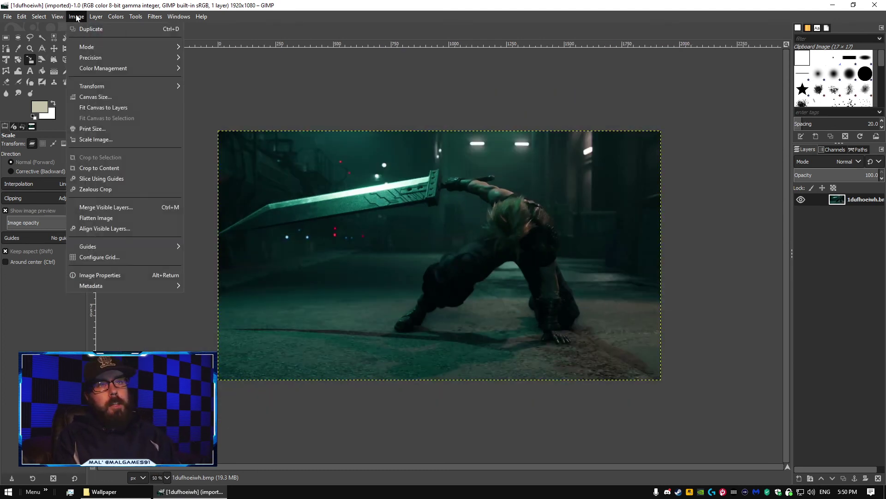
{"action": "left_click", "coordinate": [103, 96]}
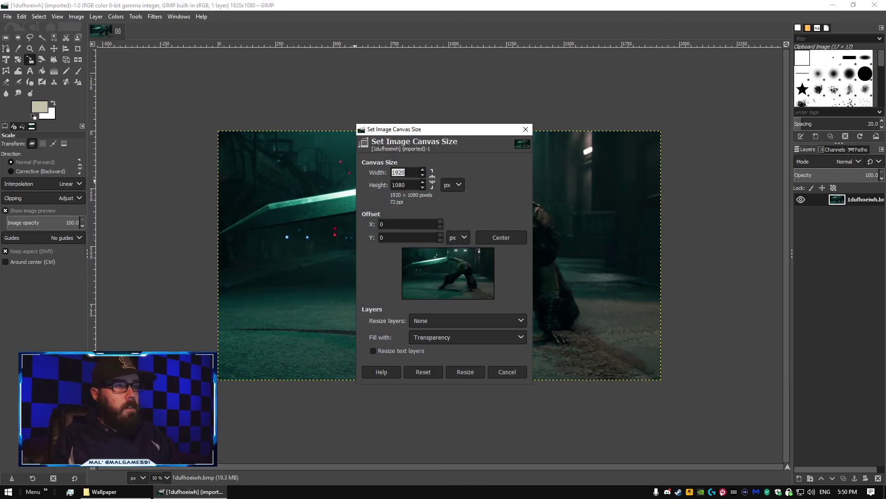
{"action": "left_click", "coordinate": [394, 172]}
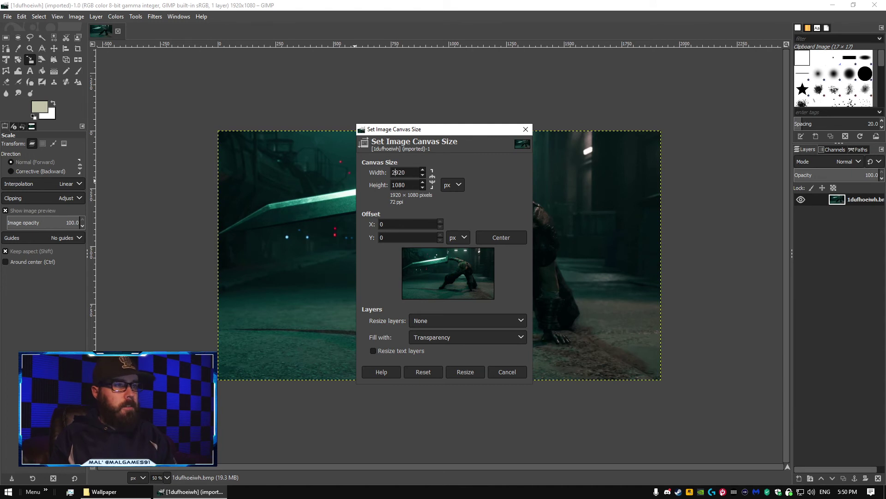
{"action": "left_click", "coordinate": [393, 185]}
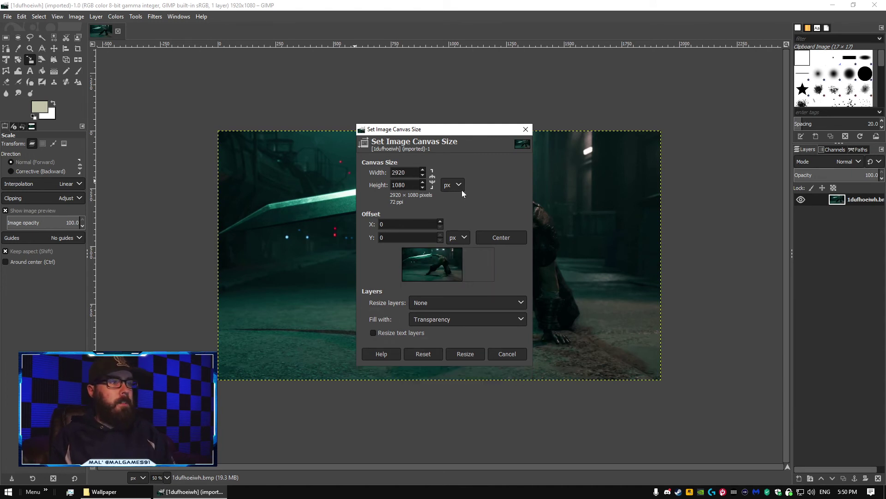
{"action": "key", "text": "Delete"}
{"action": "type", "text": "2"}
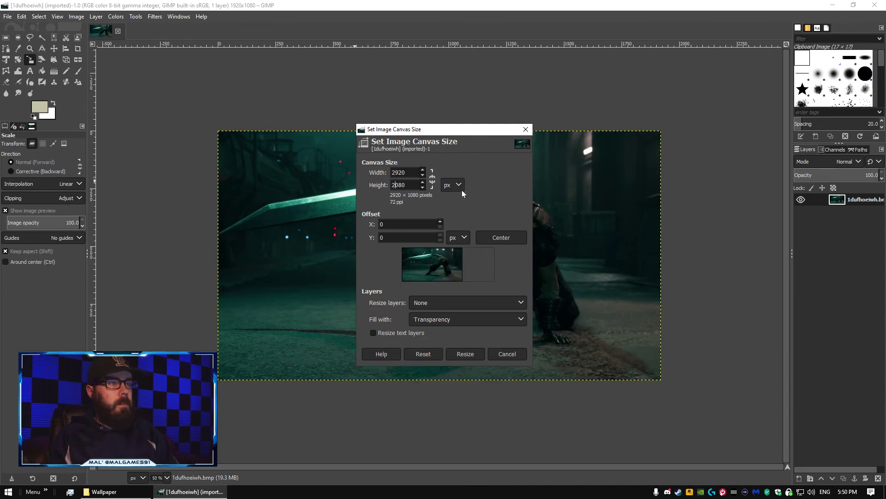
{"action": "left_click", "coordinate": [466, 354]}
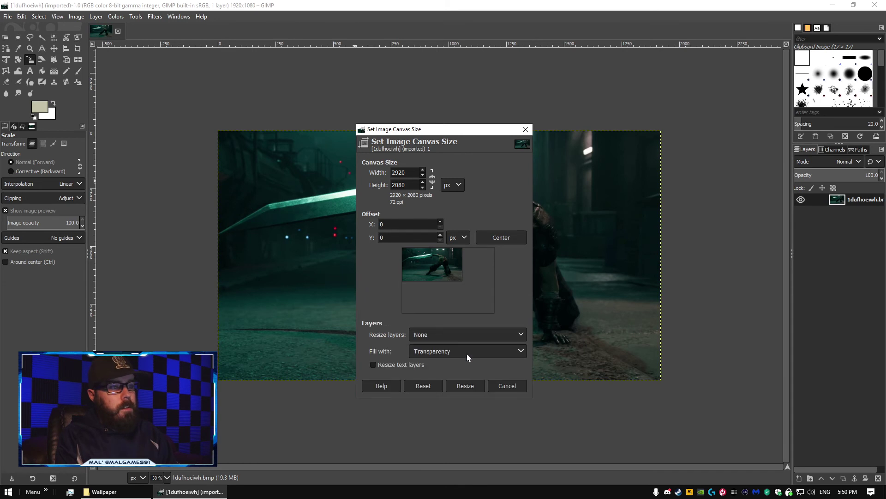
{"action": "left_click", "coordinate": [465, 385]}
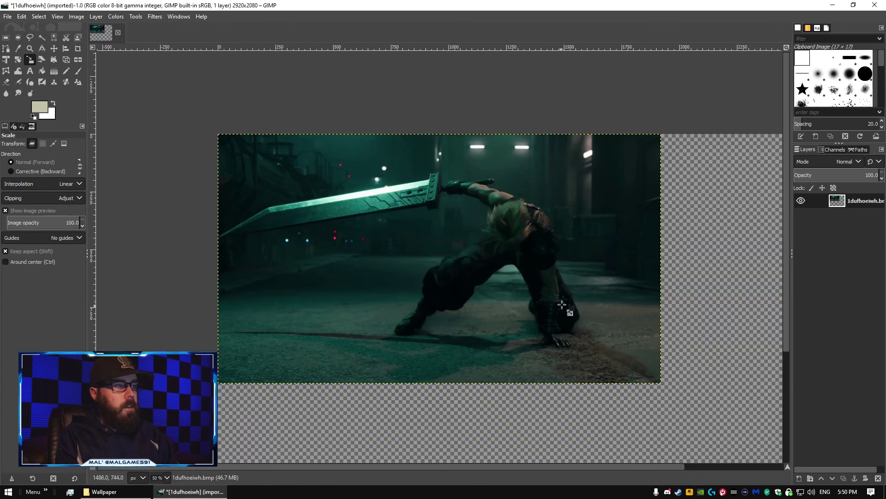
- Scale and reposition the sword picture layer to about 3746 × 2107 so it fills the canvas
{"action": "key", "text": "minus"}
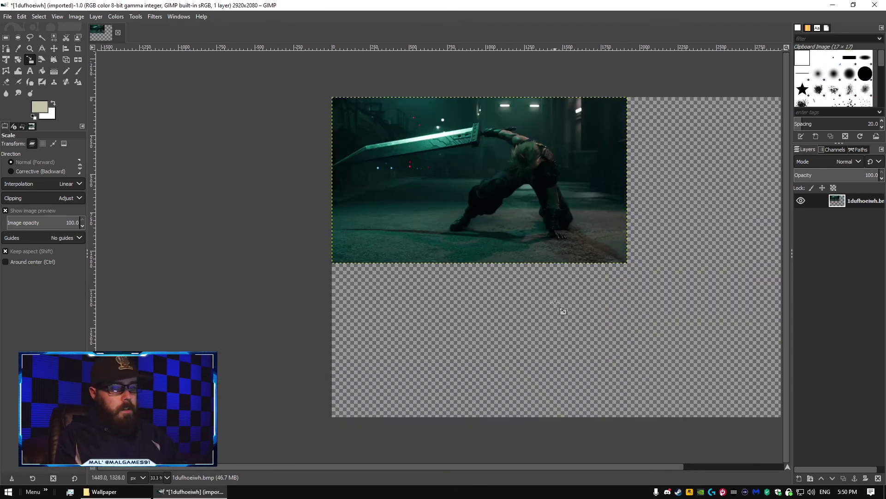
{"action": "scroll", "coordinate": [469, 467], "scroll_direction": "right", "scroll_amount": 3}
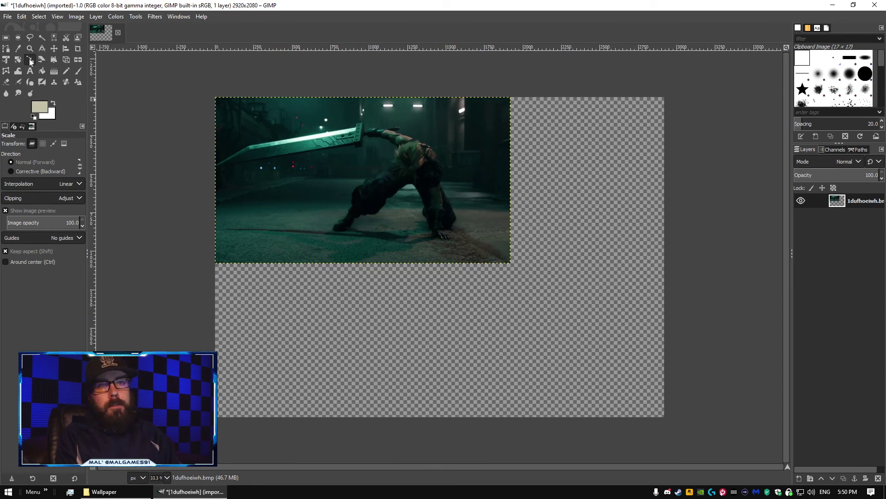
{"action": "left_click_drag", "start_coordinate": [501, 262], "coordinate": [757, 423]}
{"action": "left_click_drag", "start_coordinate": [499, 257], "coordinate": [444, 237]}
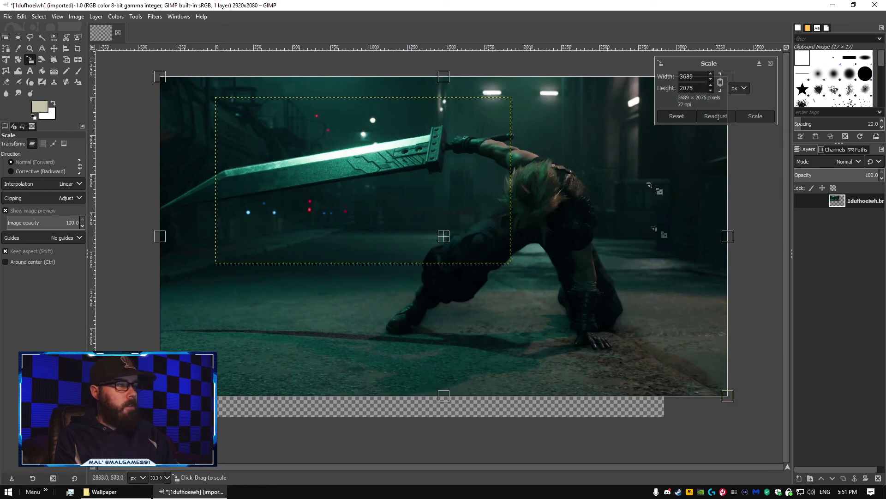
{"action": "left_click_drag", "start_coordinate": [442, 236], "coordinate": [447, 262]}
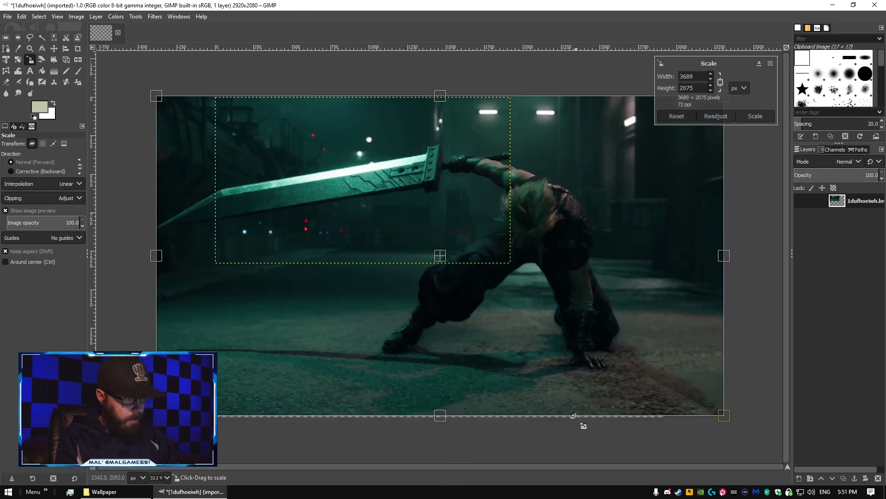
{"action": "left_click_drag", "start_coordinate": [724, 415], "coordinate": [728, 417]}
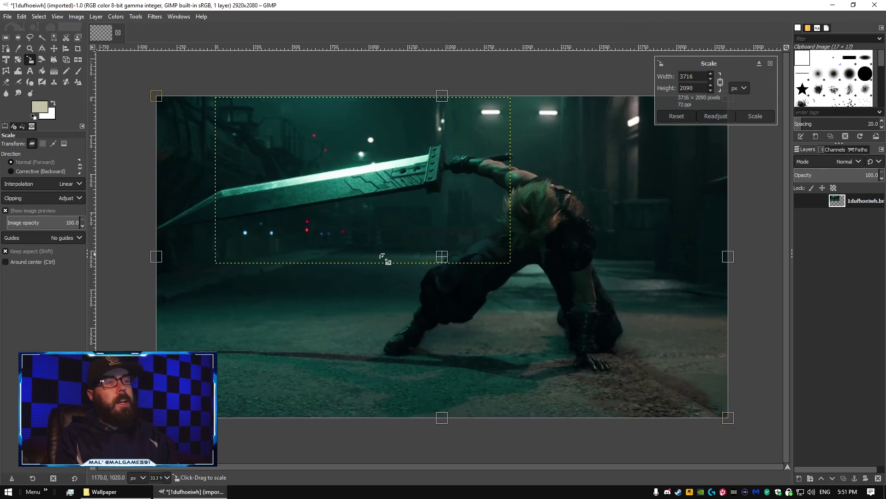
{"action": "left_click_drag", "start_coordinate": [725, 415], "coordinate": [729, 437]}
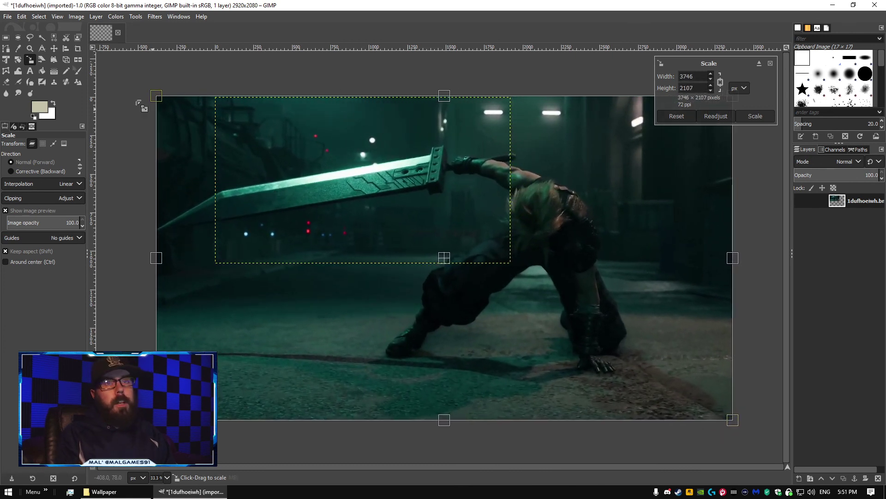
{"action": "left_click", "coordinate": [8, 18]}
- Cancel the Save a Copy dialog, start Export As, and reduce the file name to its base
{"action": "left_click", "coordinate": [30, 121]}
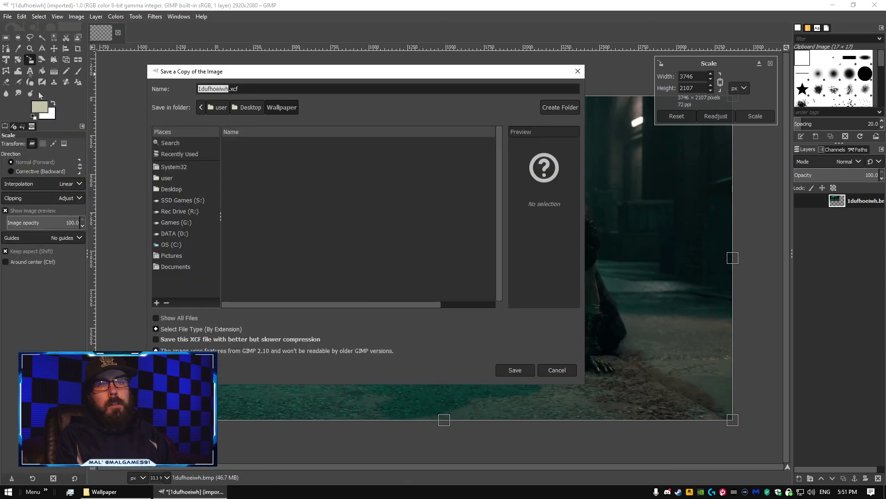
{"action": "left_click", "coordinate": [577, 71]}
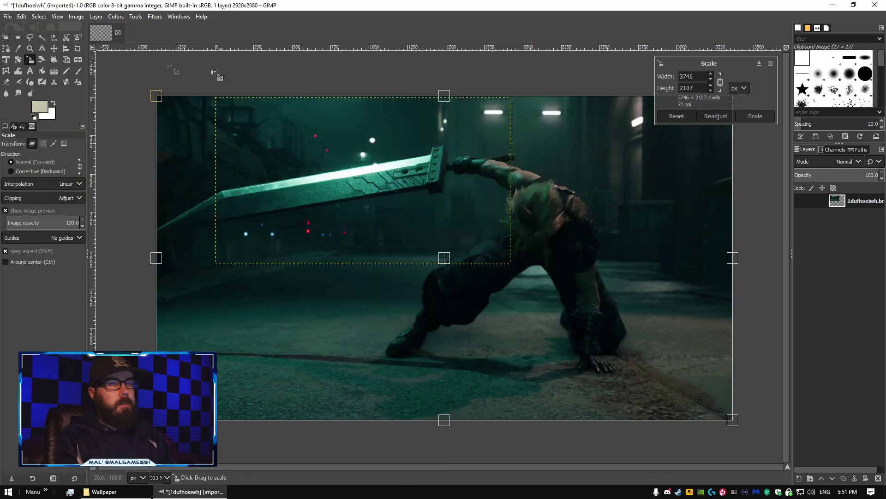
{"action": "left_click", "coordinate": [7, 17]}
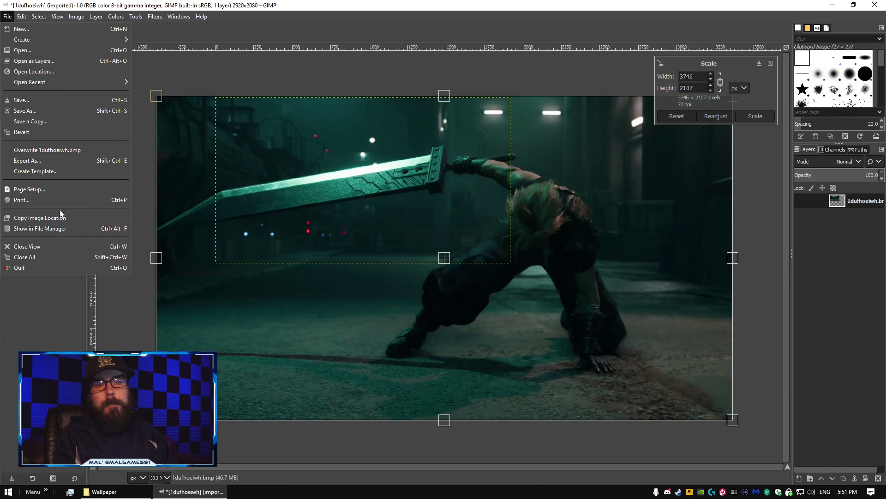
{"action": "left_click", "coordinate": [57, 164]}
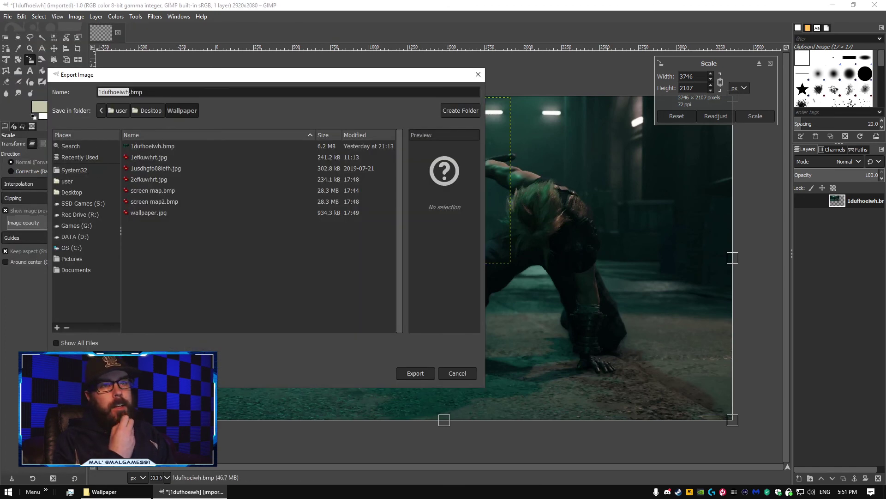
{"action": "left_click", "coordinate": [156, 98]}
{"action": "key", "text": "BackSpace"}
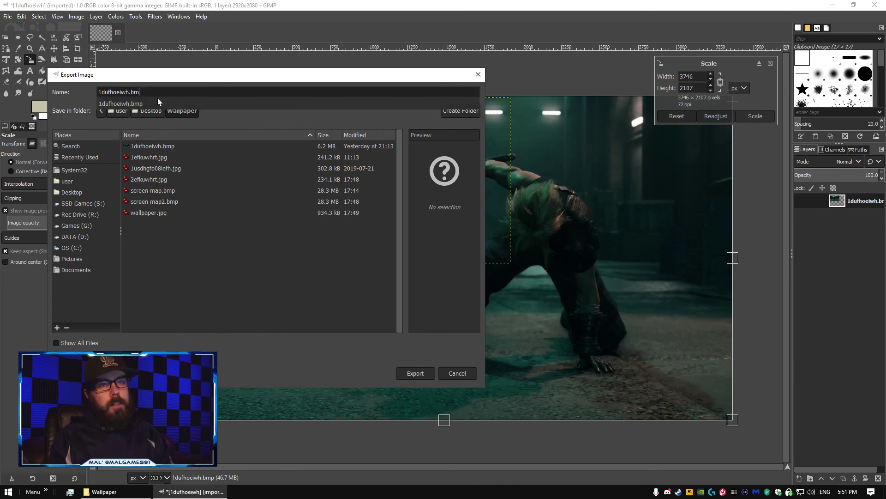
{"action": "key", "text": "Down"}
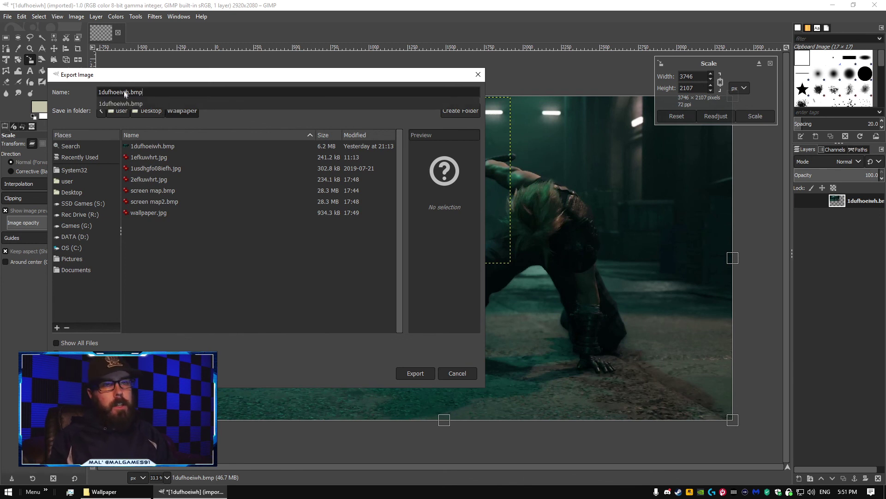
{"action": "key", "text": "Return"}
- Export the image as scaled-.bmp with default BMP options, then minimize GIMP
{"action": "type", "text": "sc"}
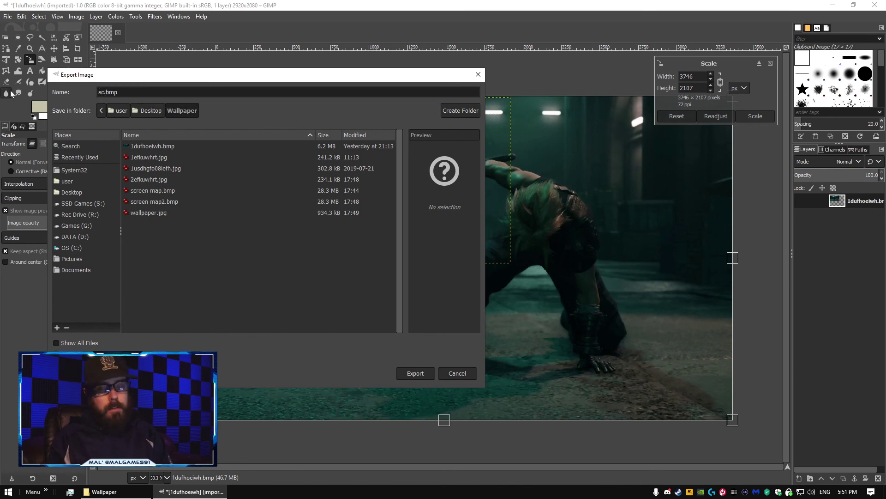
{"action": "type", "text": "aled-"}
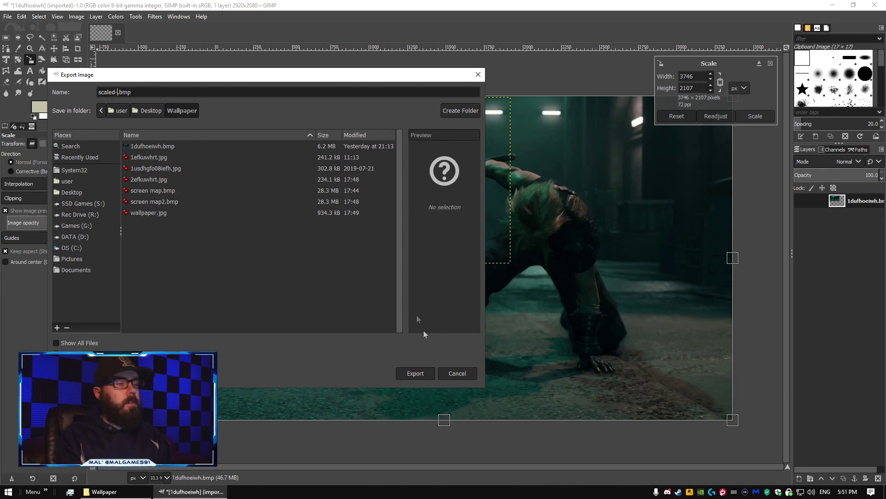
{"action": "left_click", "coordinate": [420, 374]}
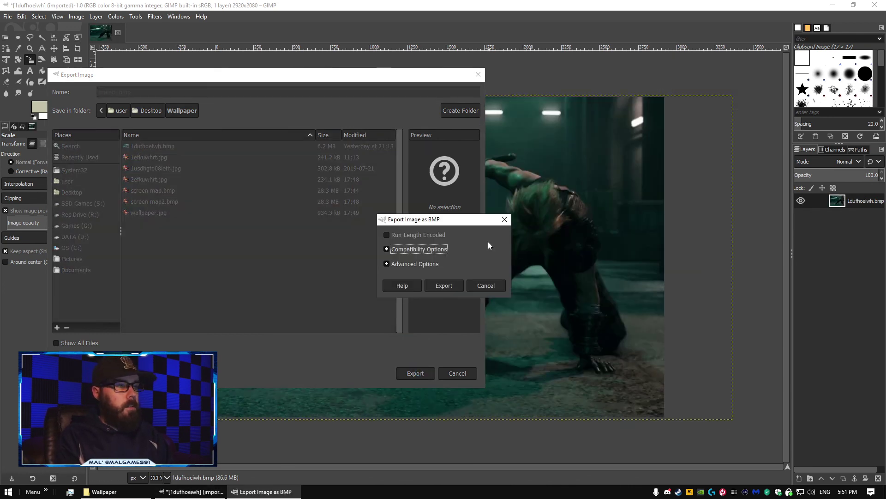
{"action": "left_click", "coordinate": [444, 286]}
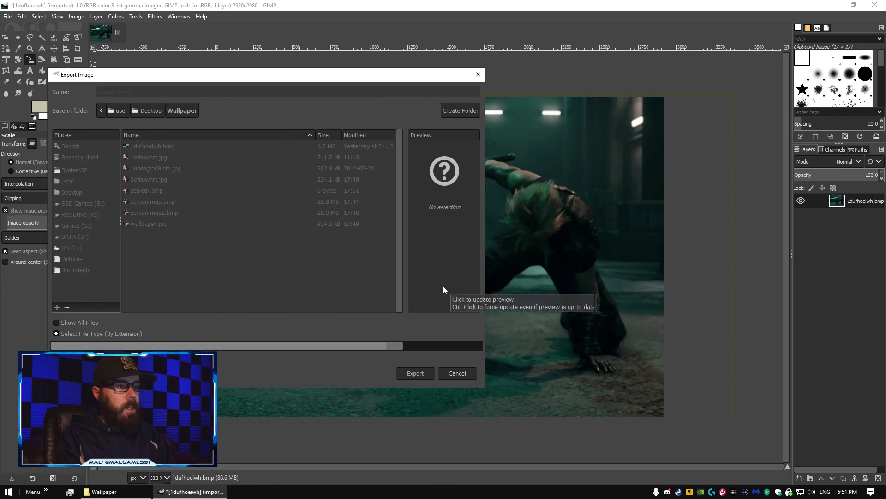
{"action": "left_click", "coordinate": [832, 5]}
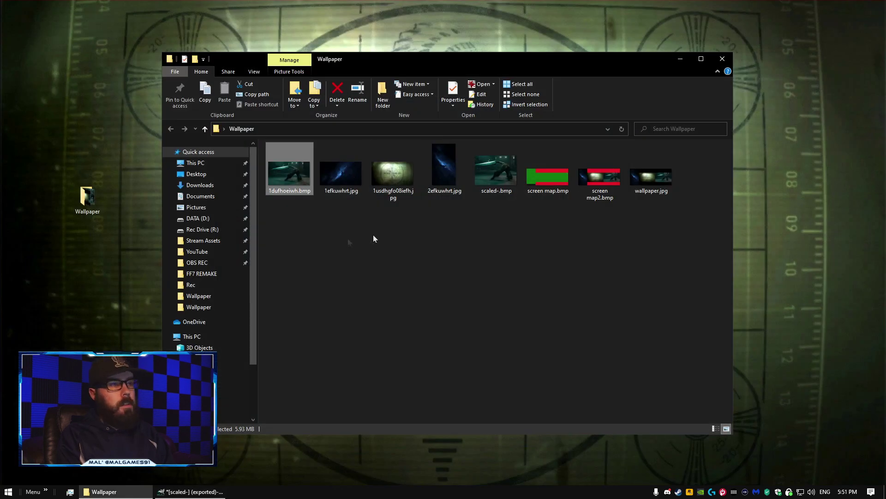
- View scaled-.bmp in IrfanView to confirm its 2920 × 2080 size, then close it
{"action": "double_click", "coordinate": [486, 169]}
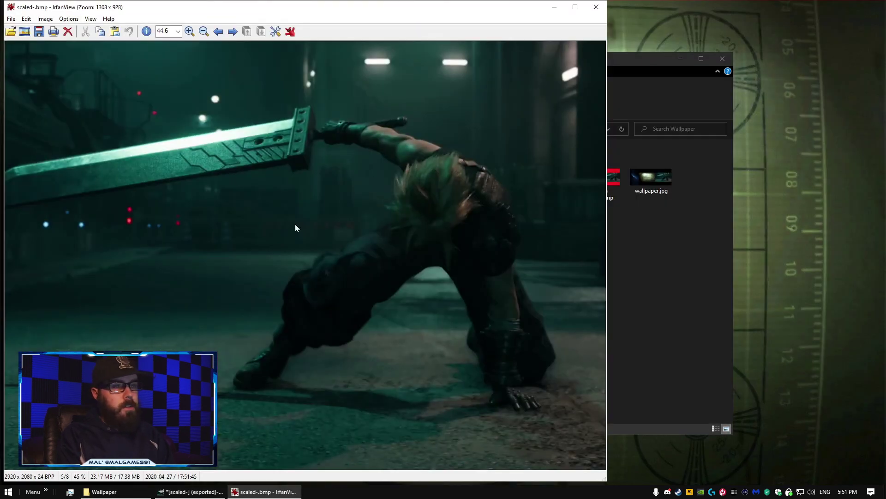
{"action": "left_click_drag", "start_coordinate": [410, 9], "coordinate": [461, 9]}
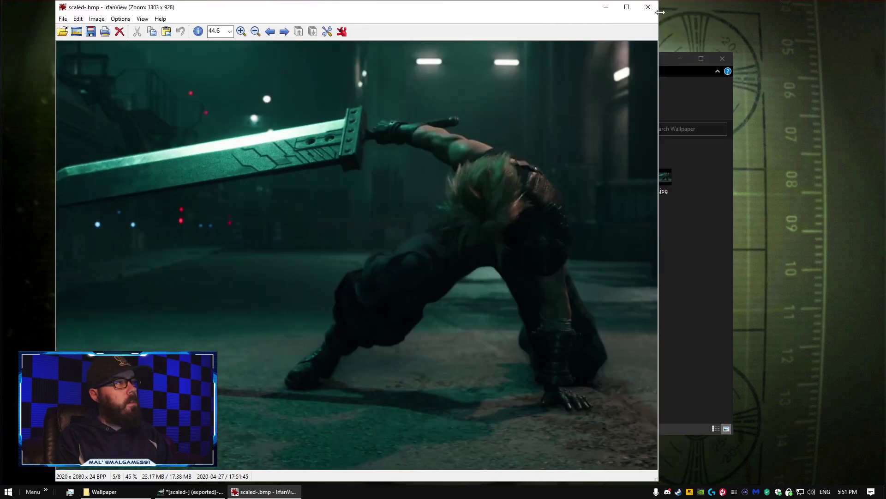
{"action": "left_click", "coordinate": [648, 7]}
- Close the Wallpaper folder window to leave the desktop showing
{"action": "left_click_drag", "start_coordinate": [684, 253], "coordinate": [434, 157]}
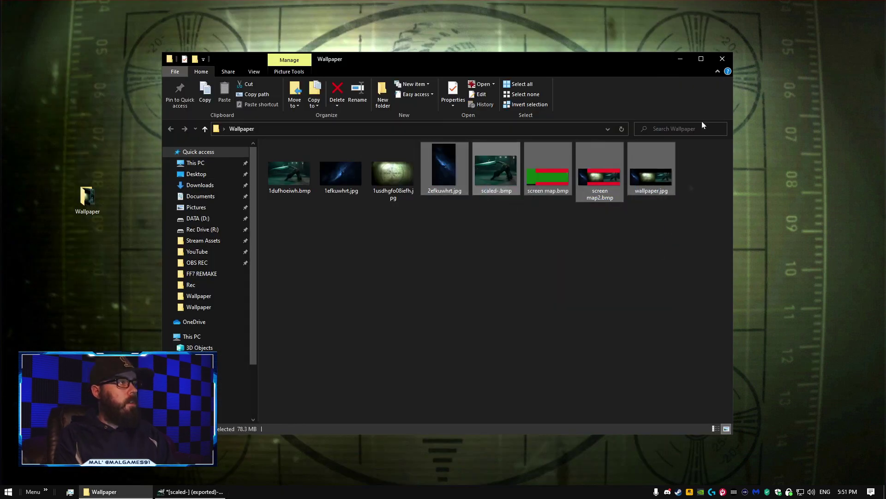
{"action": "left_click", "coordinate": [672, 248]}
{"action": "left_click", "coordinate": [722, 58]}
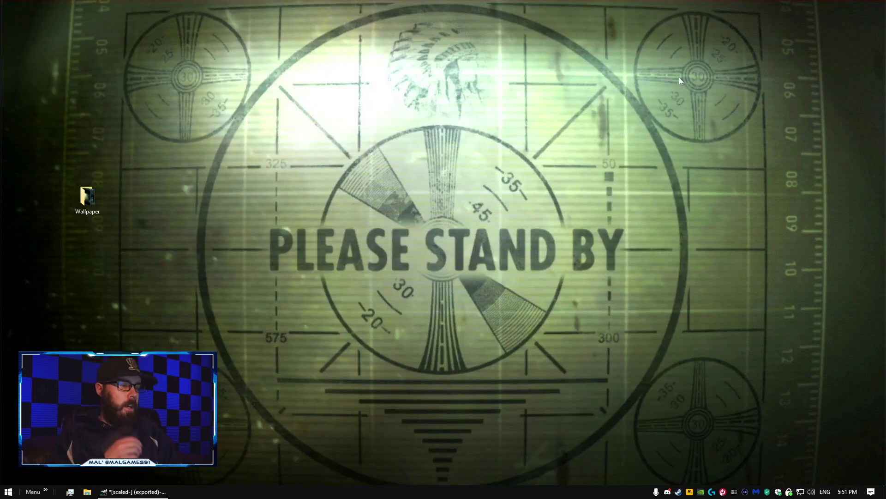